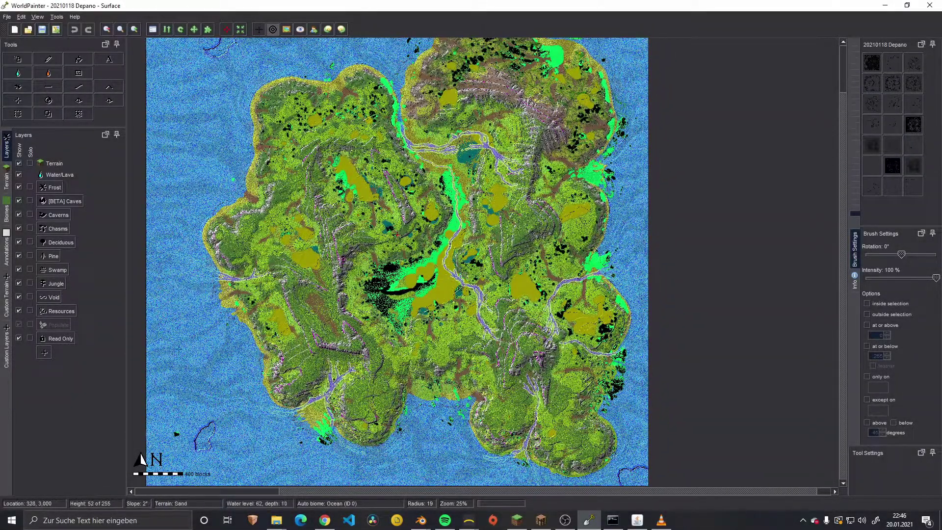
Show the Depano map's custom layers and examine how they are spread over the island.
click(6, 348)
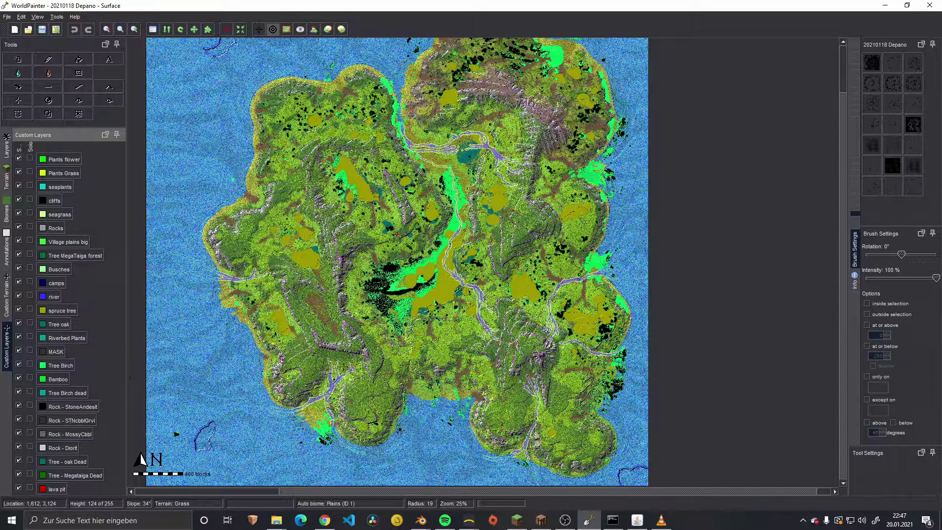
middle_drag(399, 297, 411, 307)
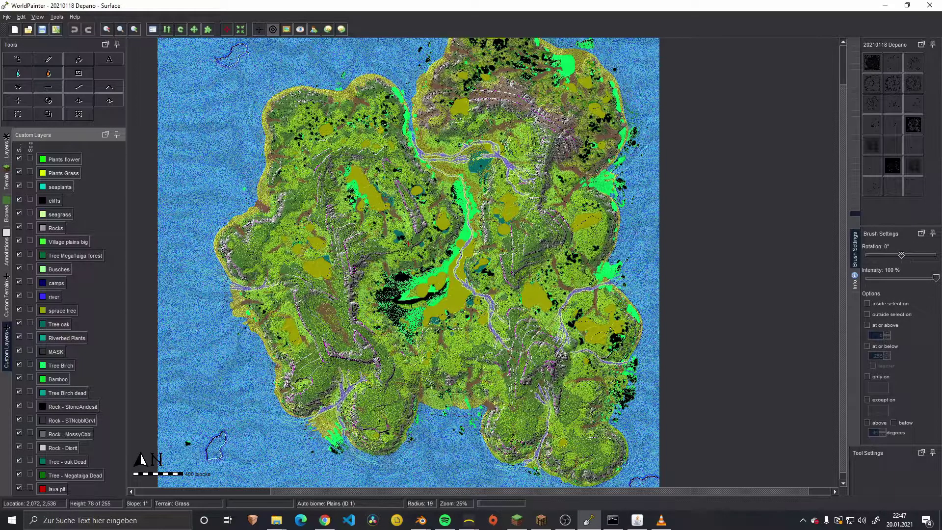
middle_drag(338, 349, 314, 316)
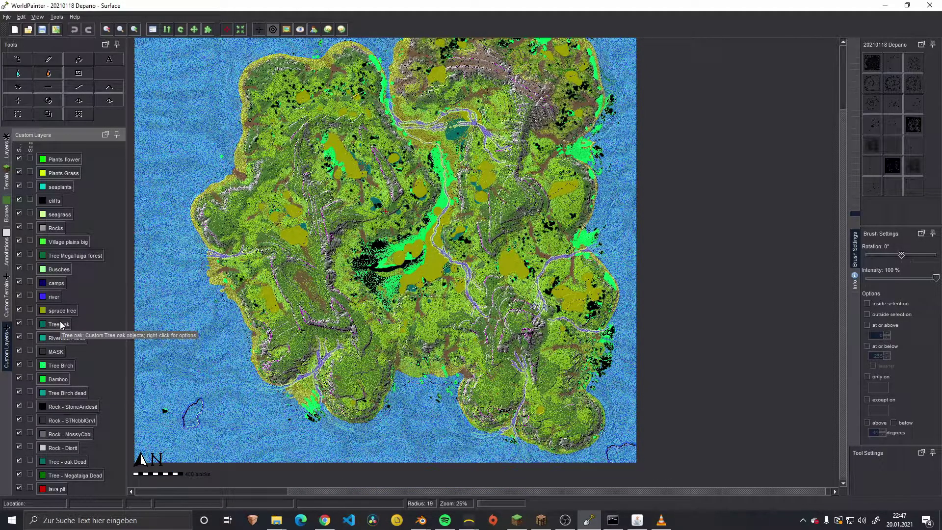
middle_drag(308, 276, 280, 283)
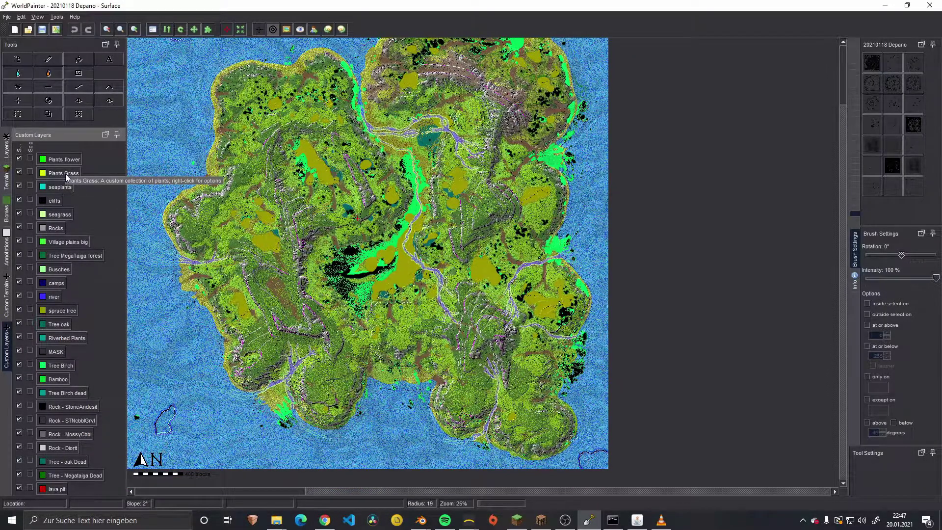
Open the recently used world Master.world and enlarge its map of layer samples.
click(7, 16)
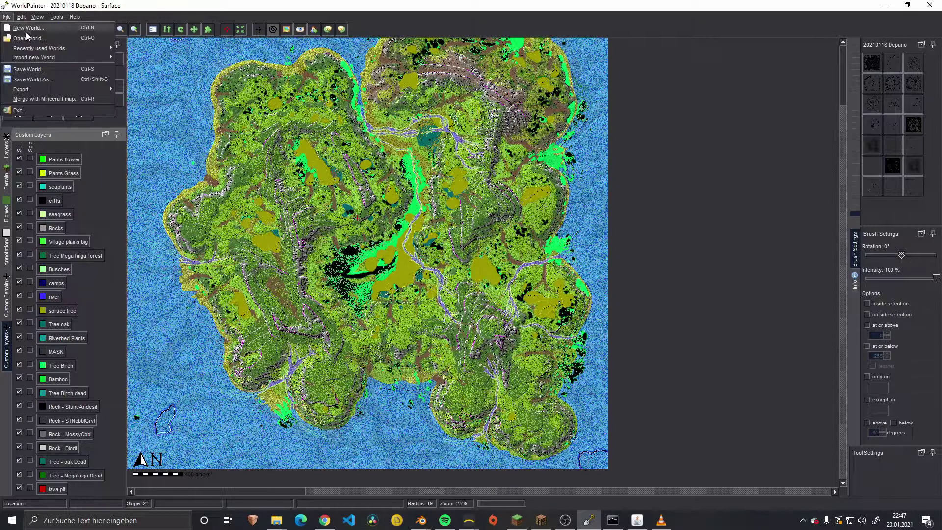
mouse_move(32, 50)
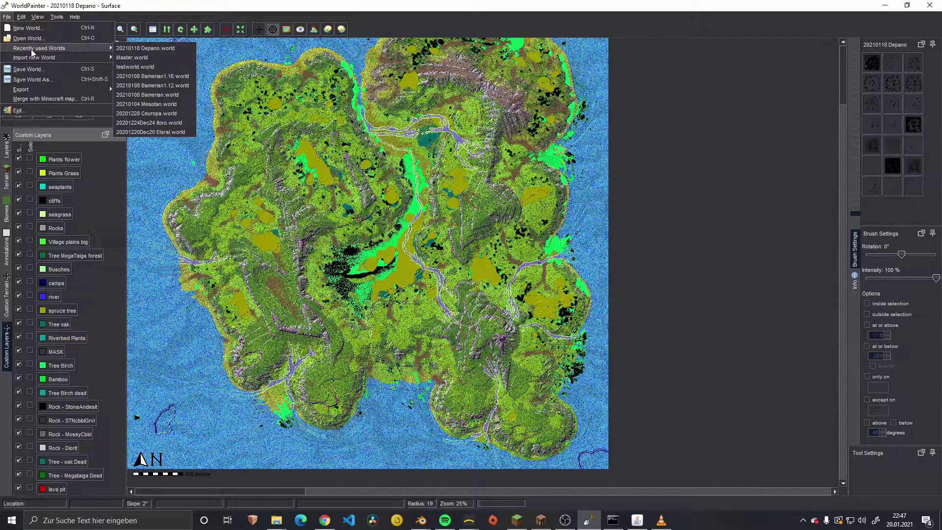
click(137, 58)
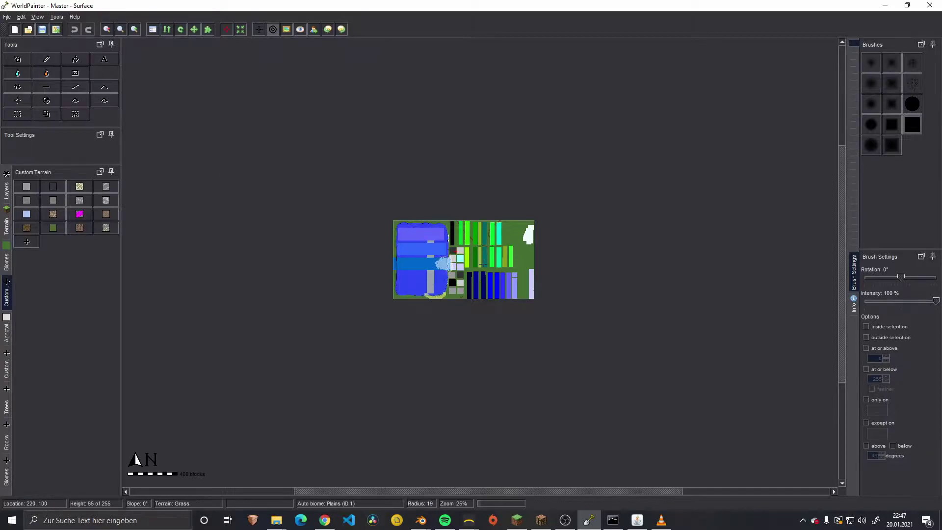
scroll(465, 280, up, 1)
scroll(465, 280, up, 1)
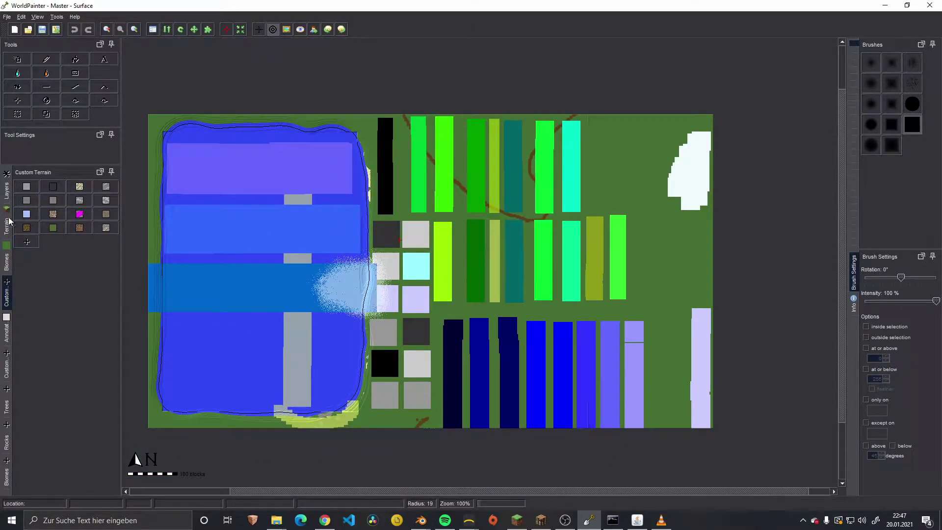
Look through the Master world's palettes: Layers, Custom Terrain, Custom Layers, Trees, Rocks and Biomes.
click(7, 189)
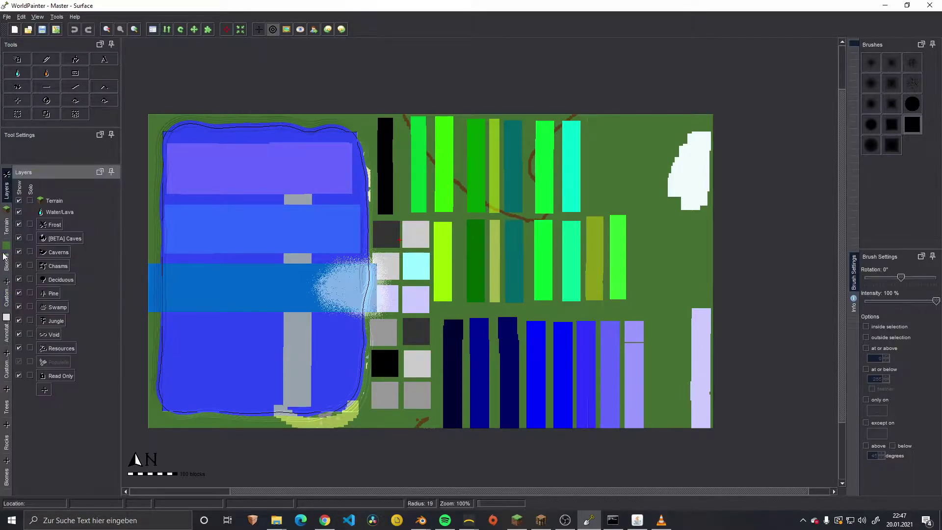
click(6, 296)
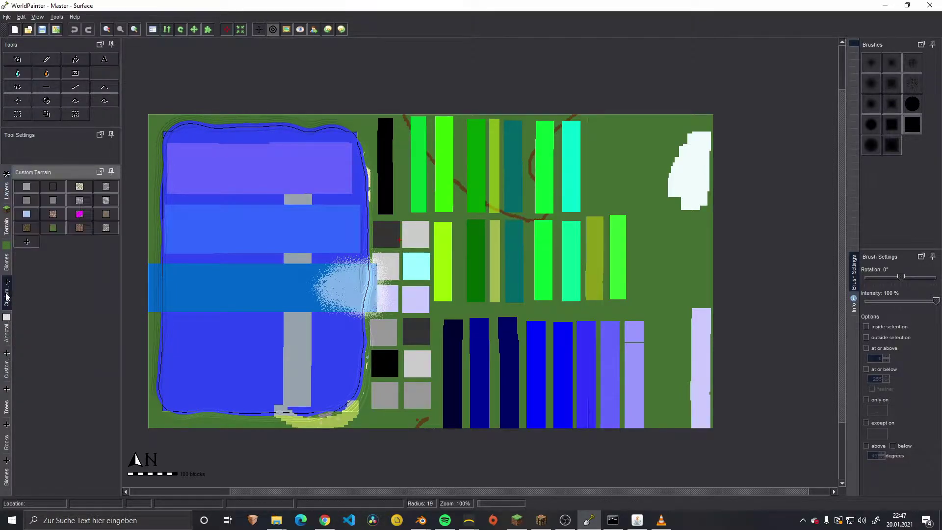
click(7, 365)
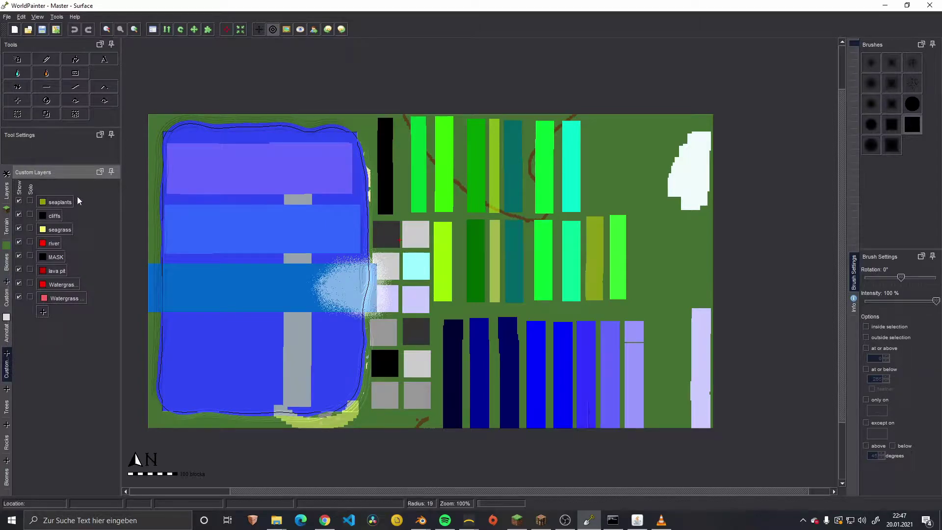
click(6, 407)
click(9, 447)
click(6, 479)
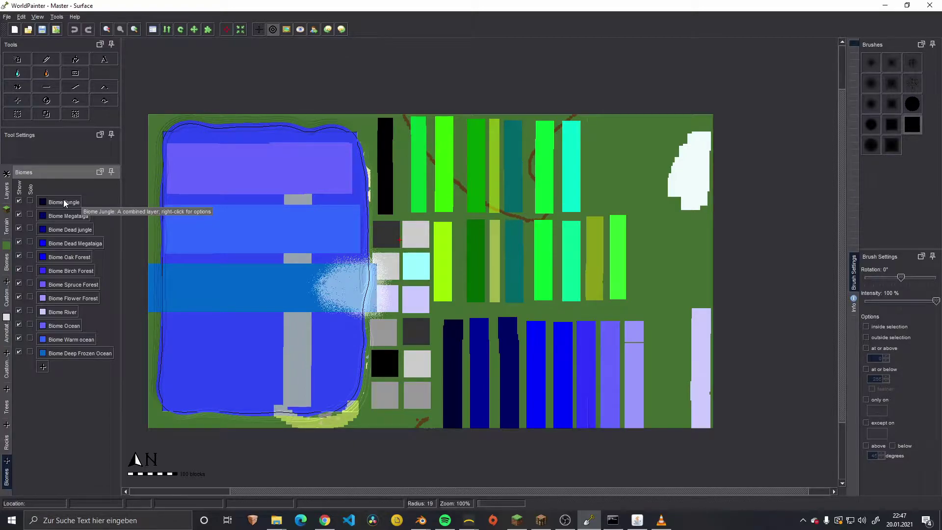
Solo the Biome Jungle layer to inspect its strip on the map, and restore the display of all layers.
click(30, 201)
middle_drag(489, 376, 441, 244)
ctrl+scroll(436, 336, up, 1)
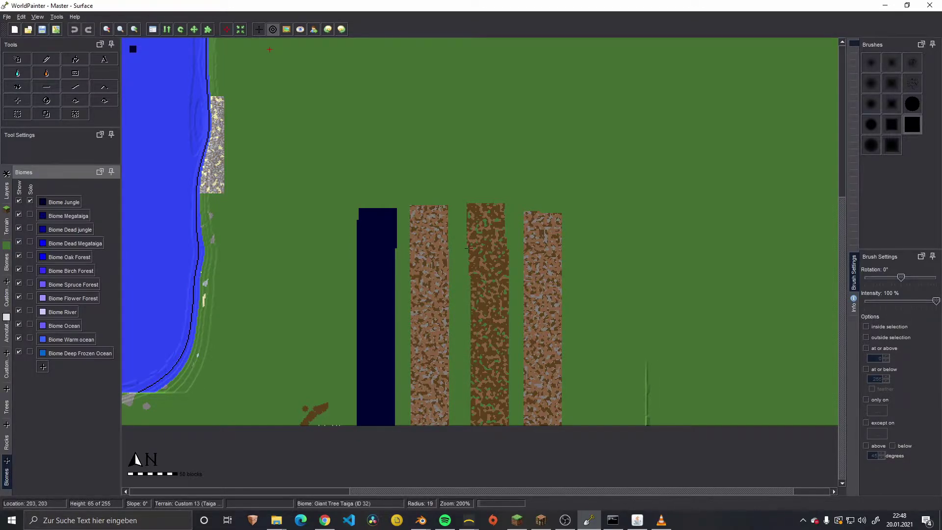
scroll(434, 256, down, 1)
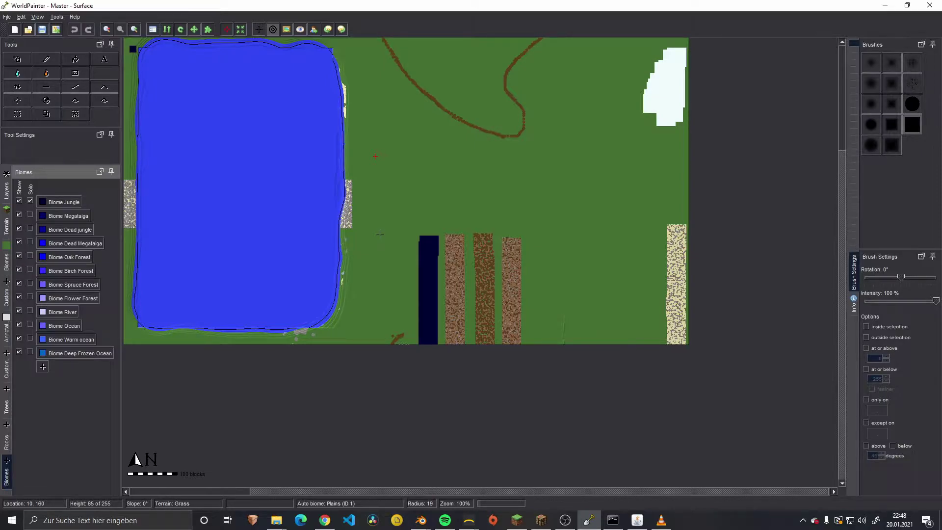
click(29, 201)
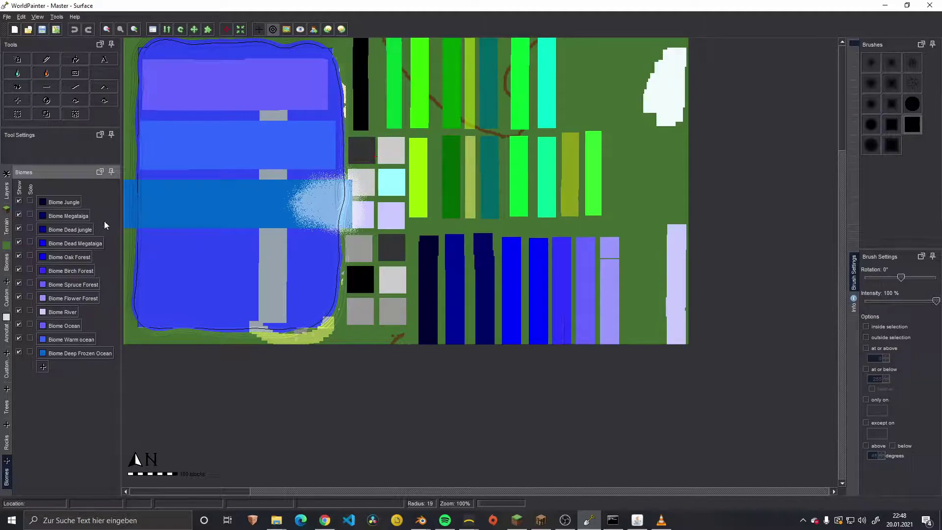
Review the terrain, biome and layer settings of the Biome Jungle combined layer, and close them without changes.
right_click(61, 201)
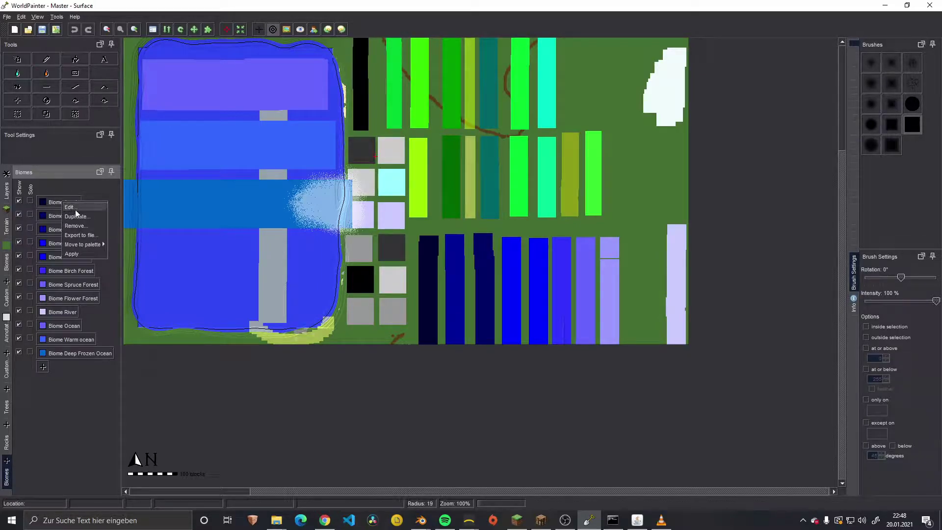
click(76, 209)
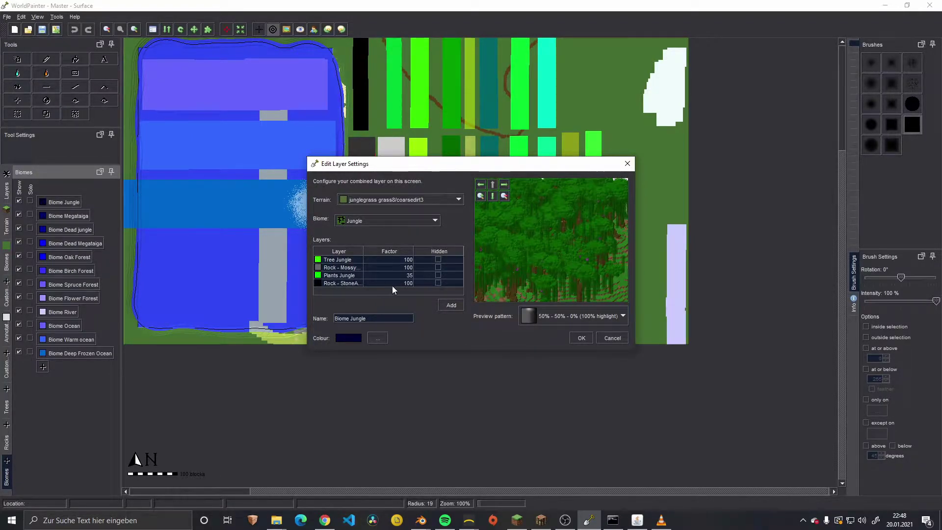
key(Escape)
Check the custom layers in the Rocks and Trees palettes, and return to the Biomes palette.
click(7, 439)
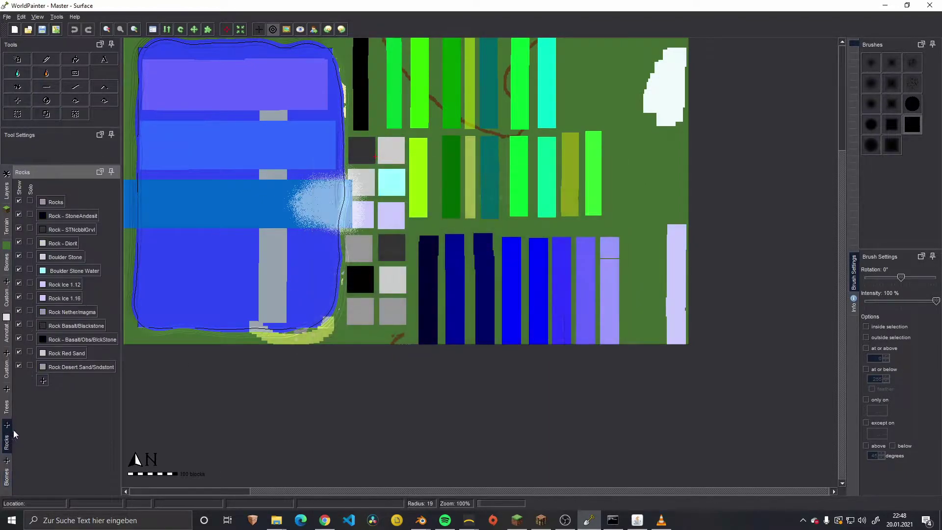
click(7, 407)
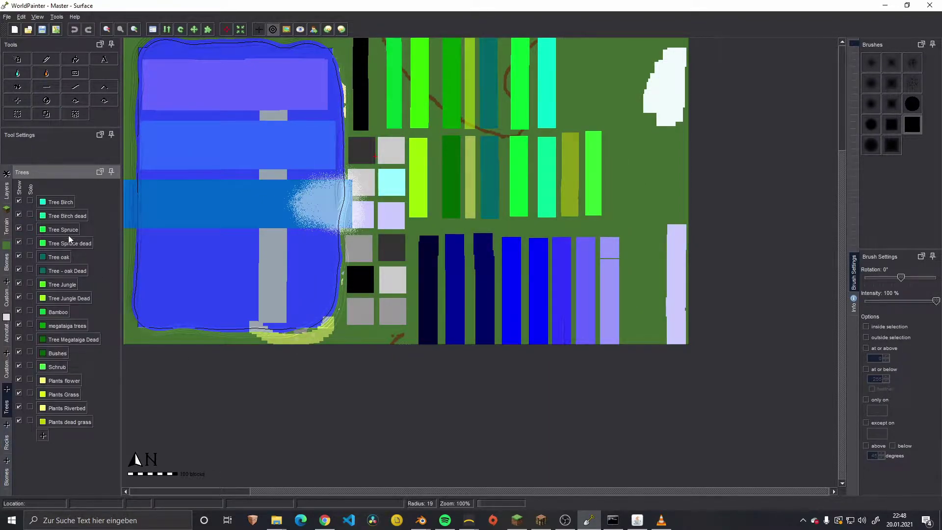
click(7, 476)
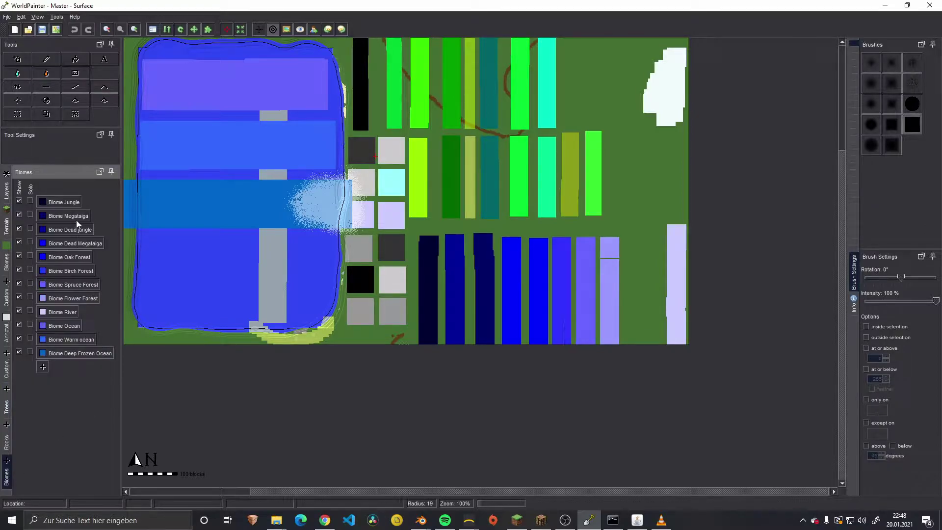
Reopen the Biome Jungle layer settings and preview the layer with the 100% pattern, framing the whole sample in view.
double_click(81, 203)
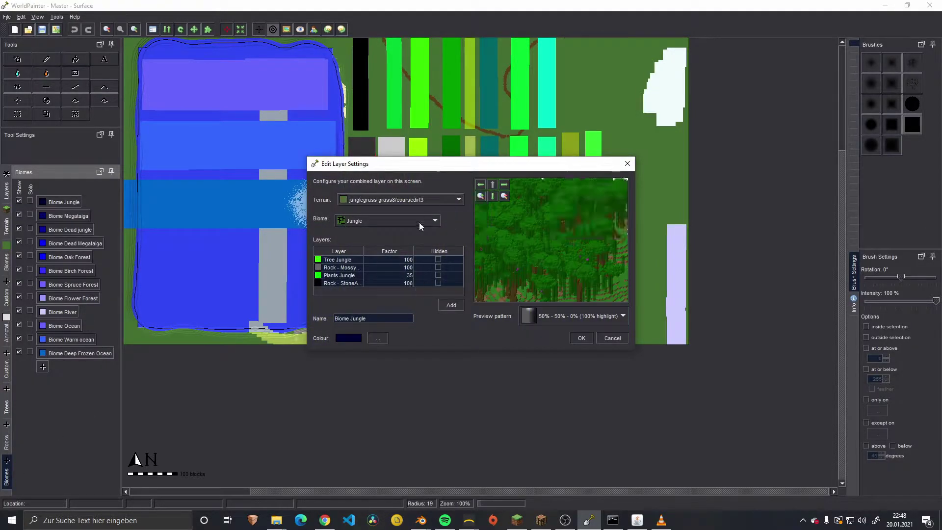
click(567, 315)
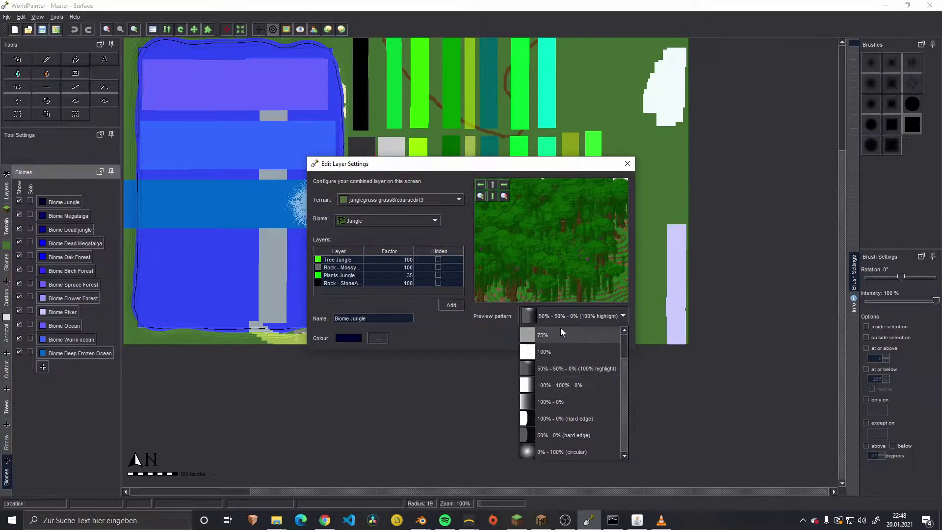
click(550, 352)
click(506, 200)
click(506, 200)
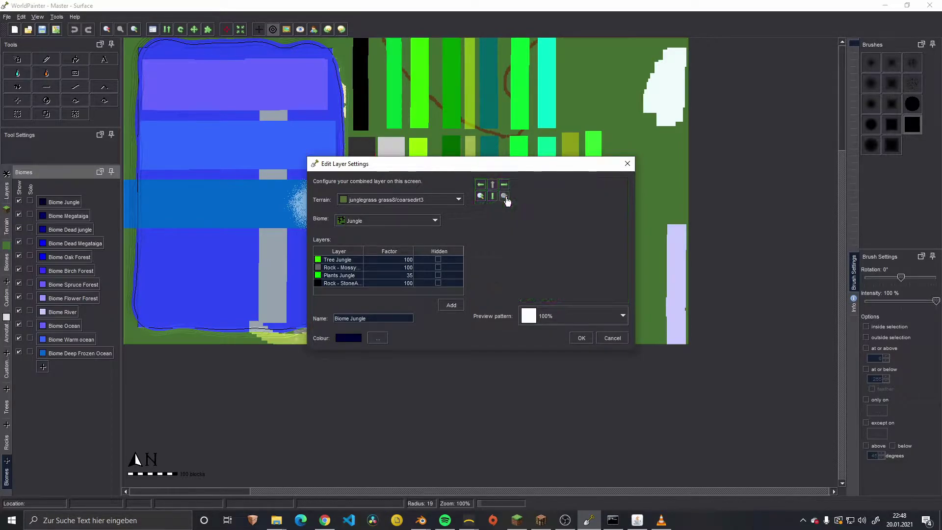
click(564, 315)
click(562, 254)
drag(548, 274, 544, 210)
click(480, 196)
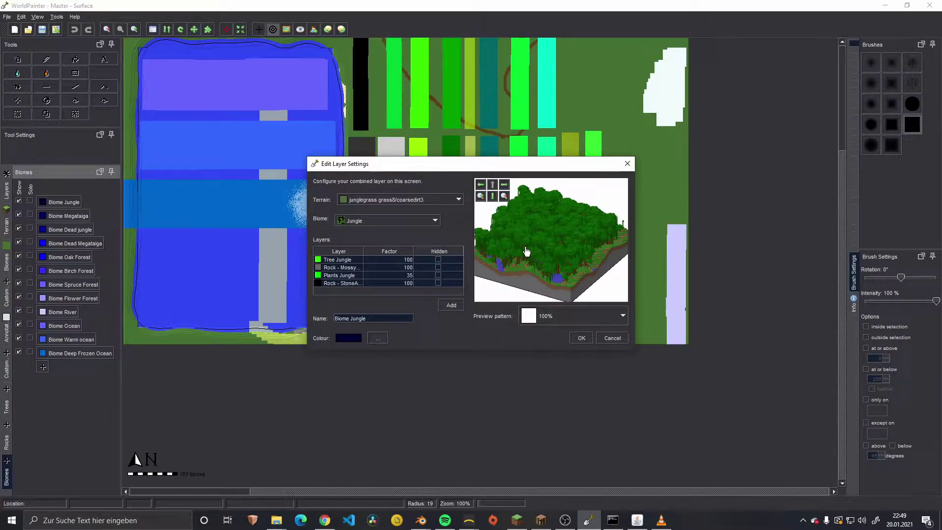
Switch to Minecraft and fly over the sample forest strips to examine the living and dead trees.
click(541, 520)
key(Escape)
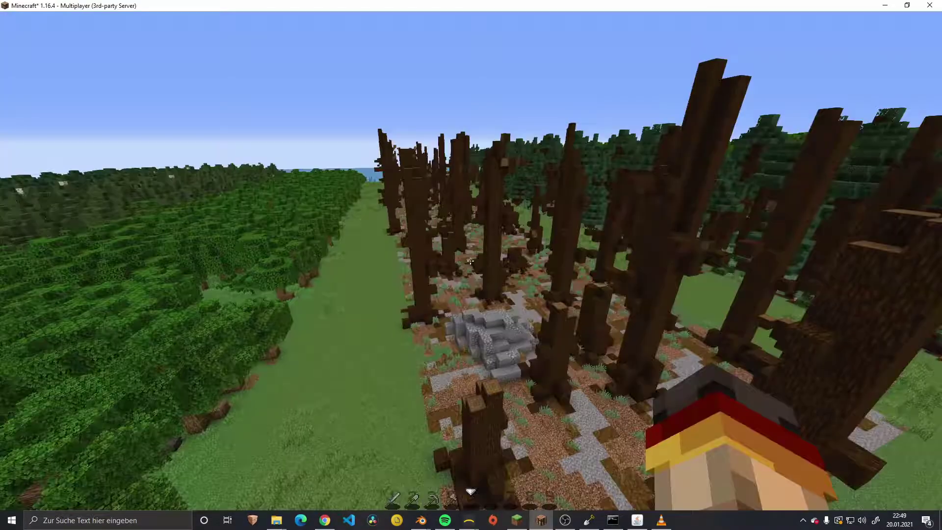
key(w)
key(space)
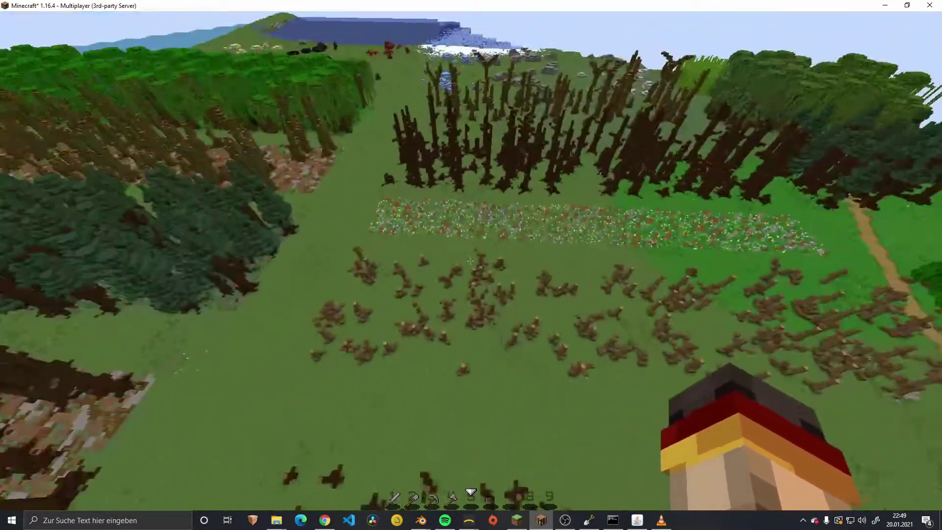
key(w)
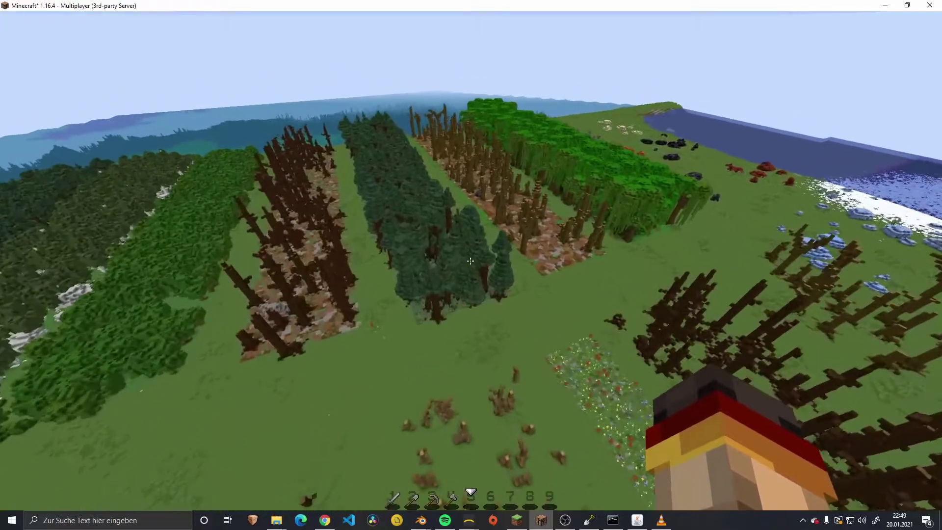
key(w)
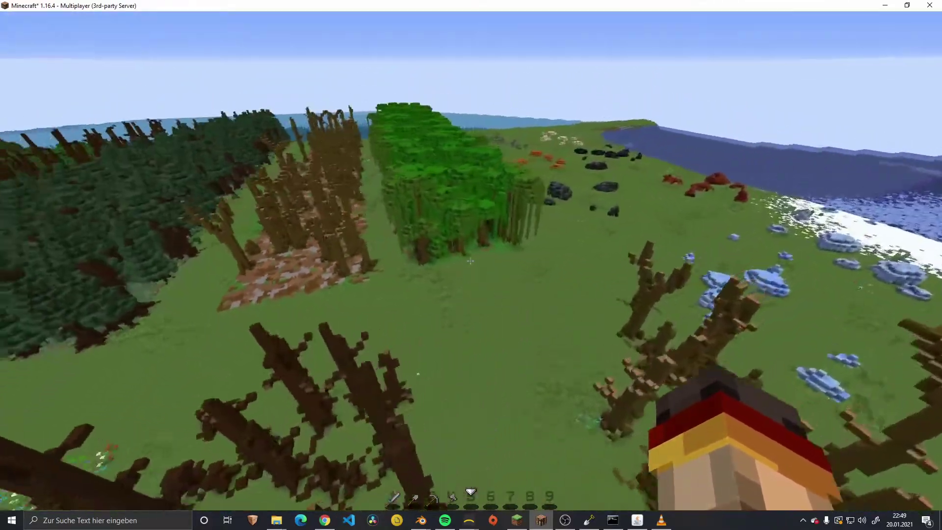
key(w)
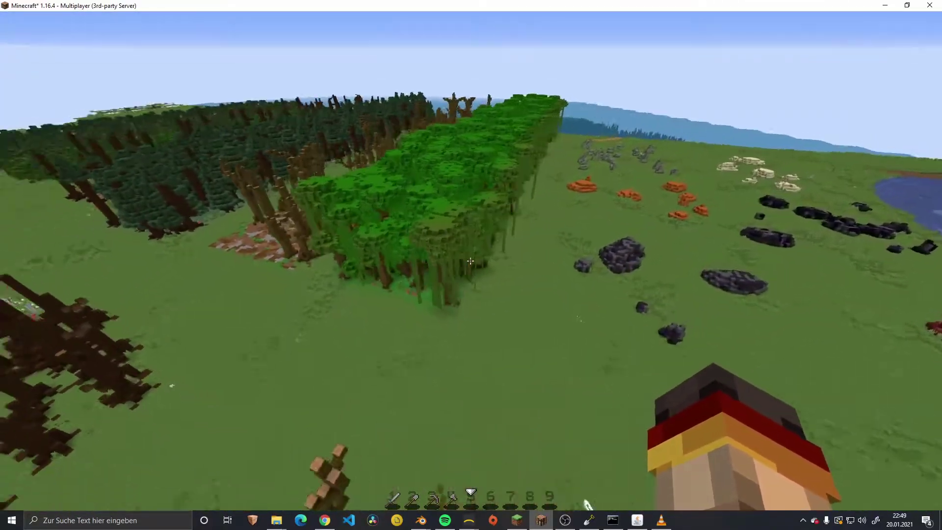
Land near the jungle strip and walk along it to inspect its trees, vines and undergrowth up close.
key(w)
key(shift)
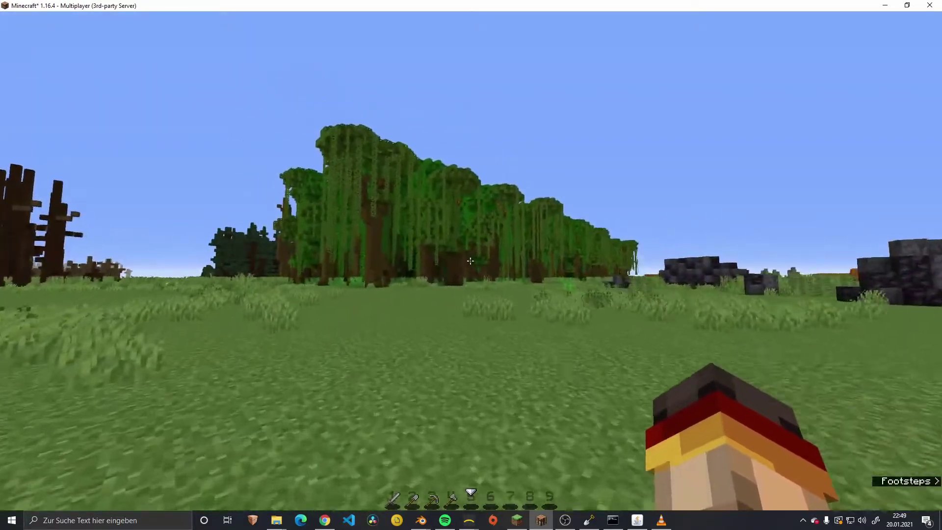
key(w)
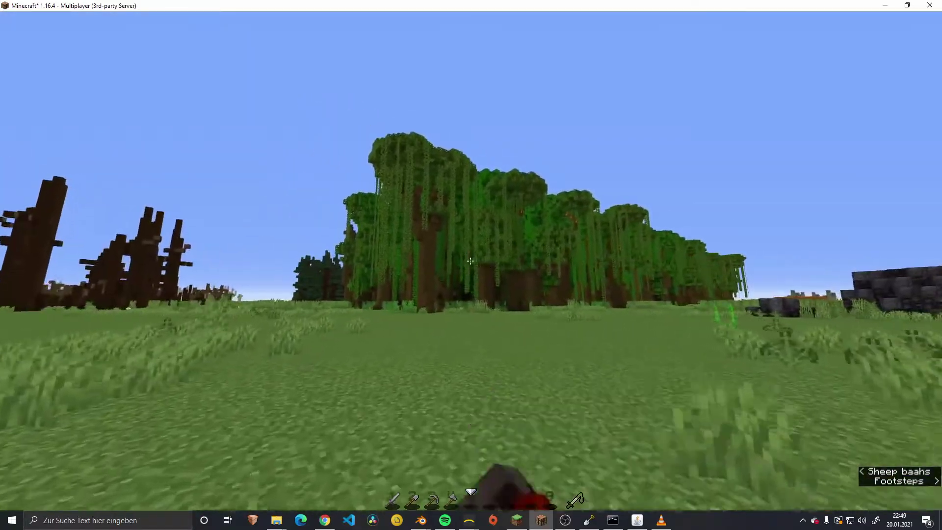
key(w)
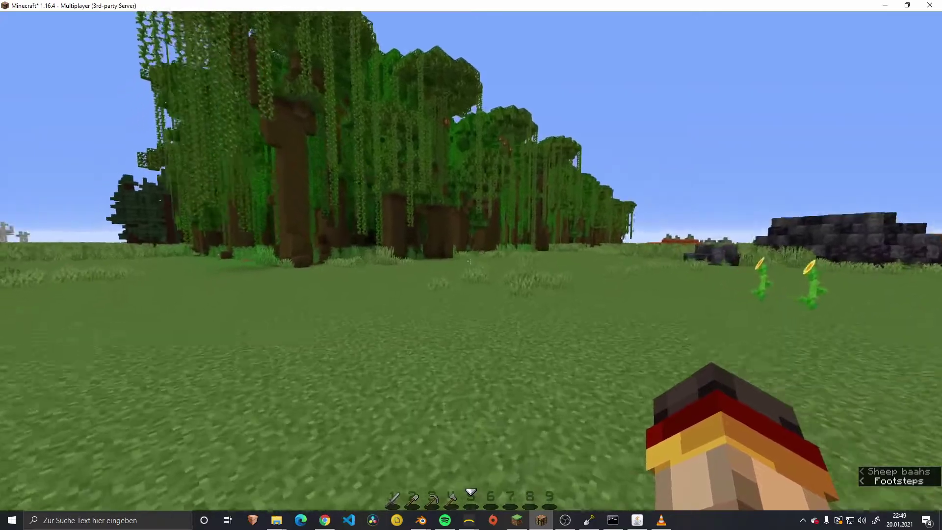
key(w)
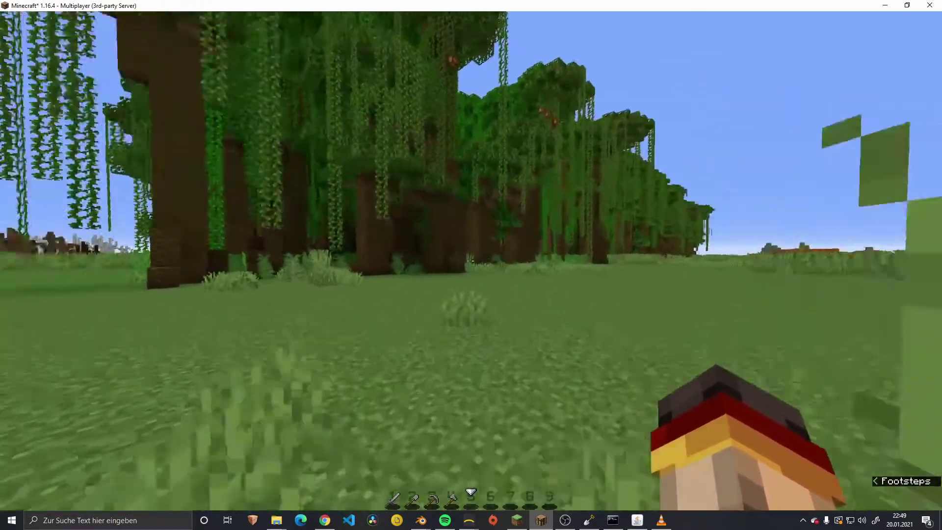
key(w)
click(470, 261)
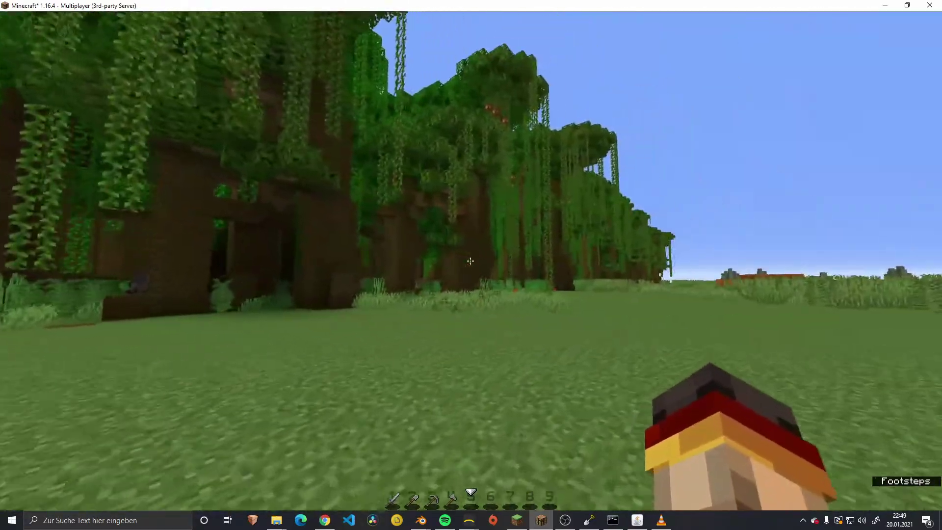
key(w)
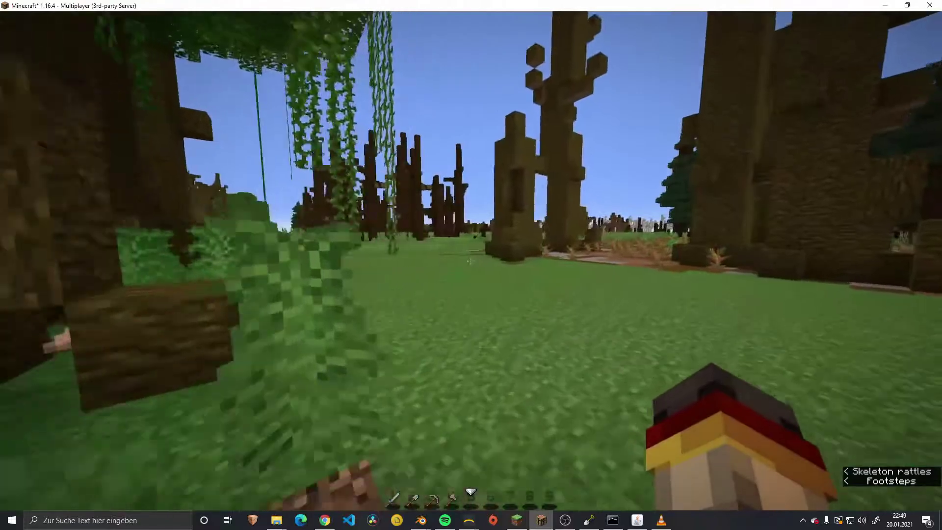
Fly over the strip of dead jungle trees toward the water to examine its bare trunks and ground cover.
key(w)
key(space)
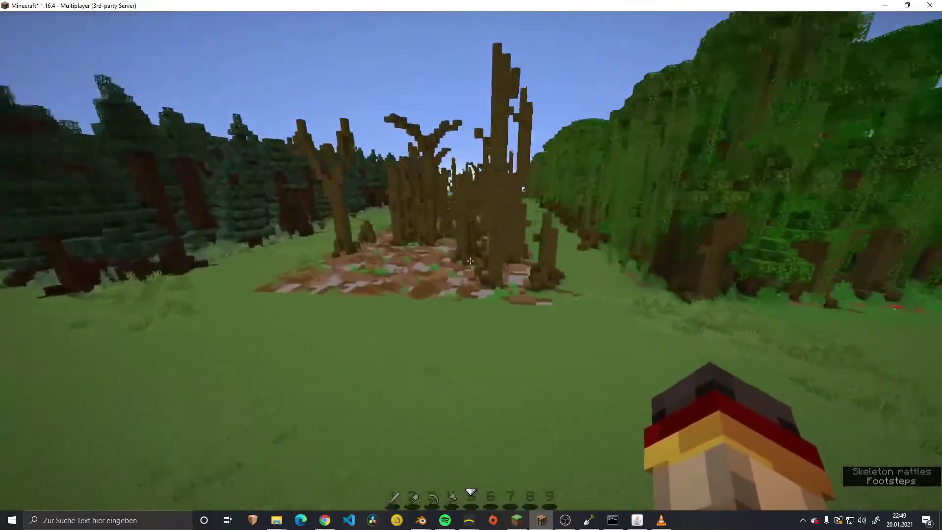
key(w)
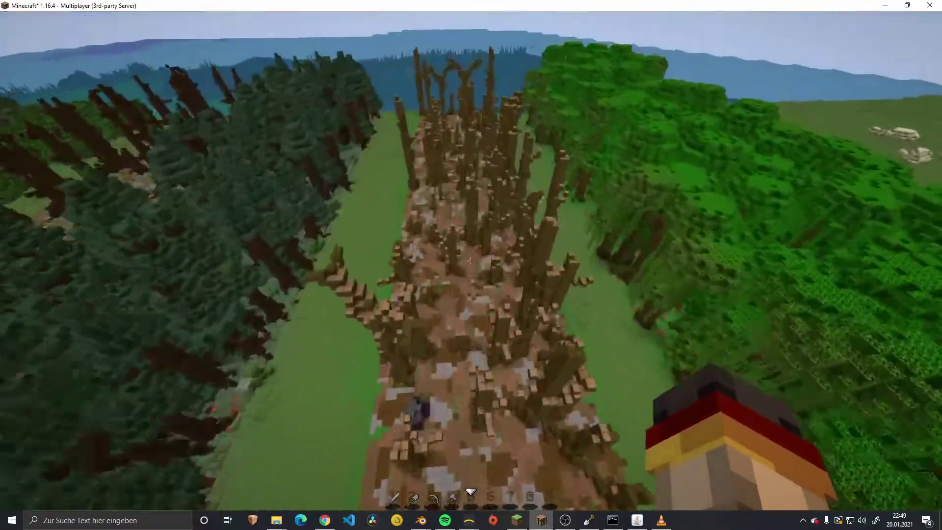
key(w)
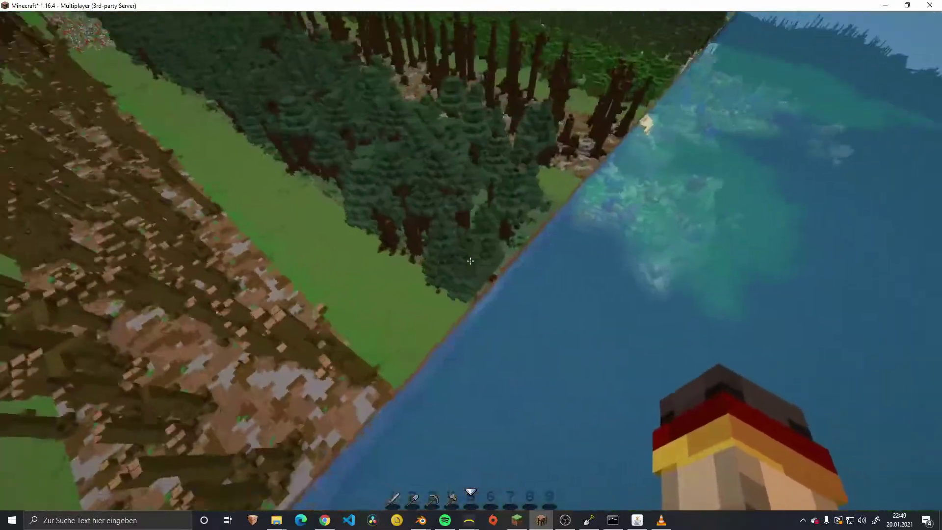
Descend to the mega taiga and dead mega taiga strips and inspect their trees, undergrowth and ground patches up close.
key(shift)
key(w)
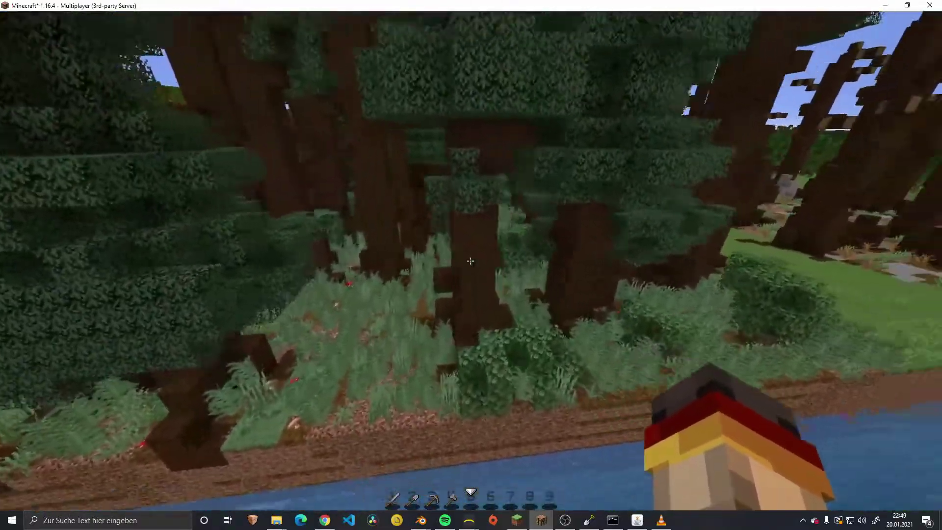
key(w)
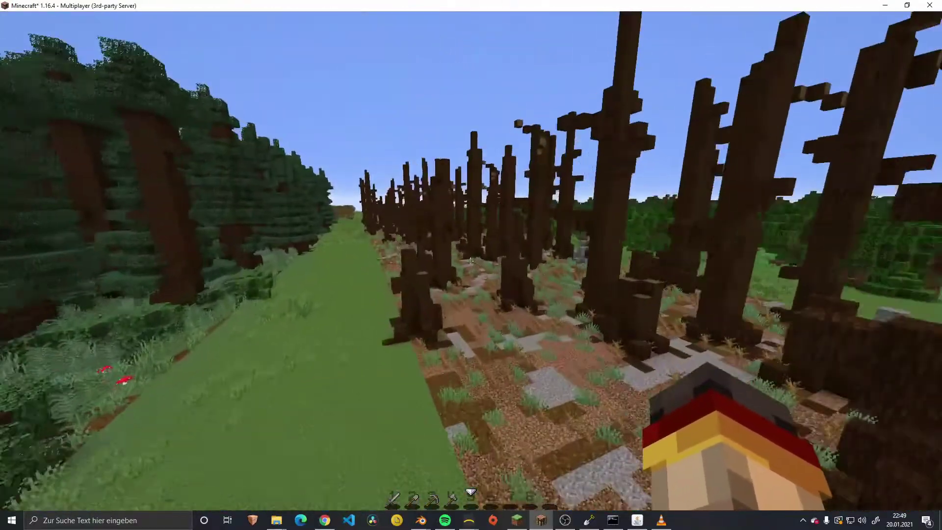
key(w)
key(a)
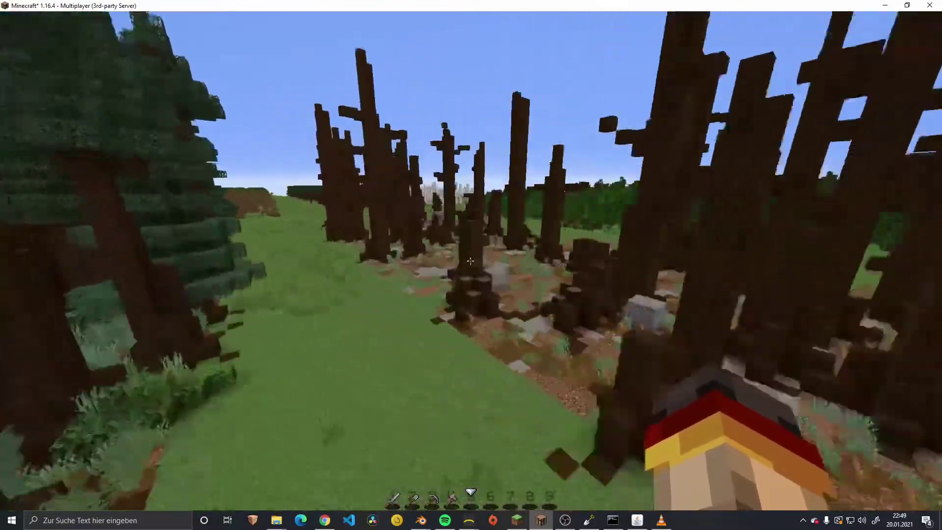
key(s)
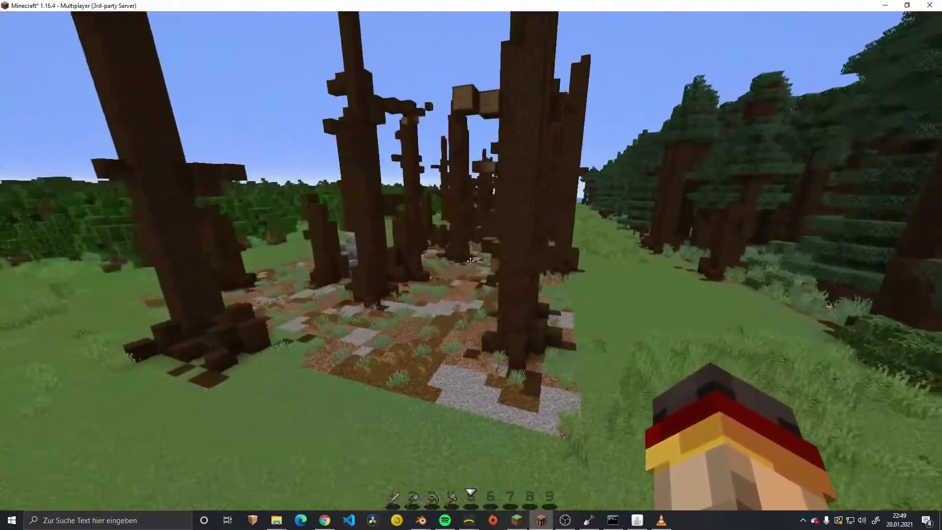
key(space)
key(shift)
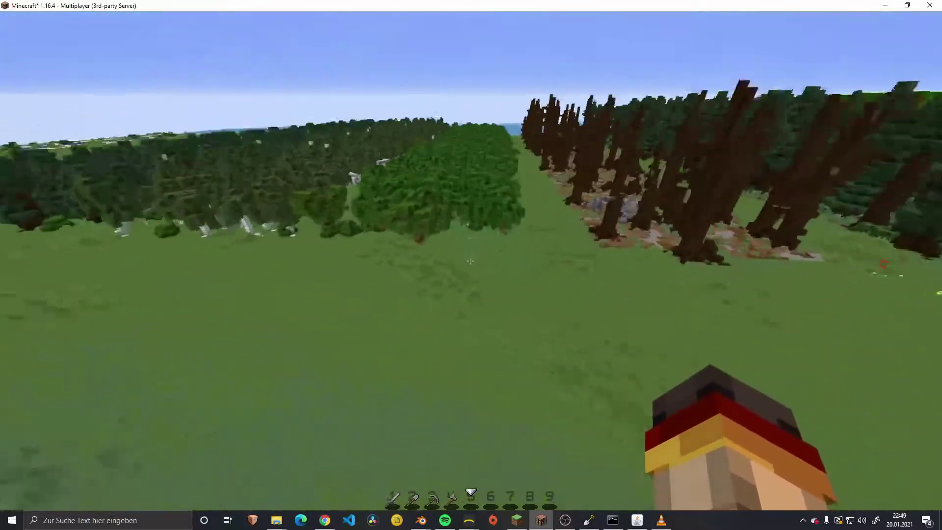
Switch back to WorldPainter, close the Biome Jungle layer settings and create a new world with the default settings.
key(alt+Tab)
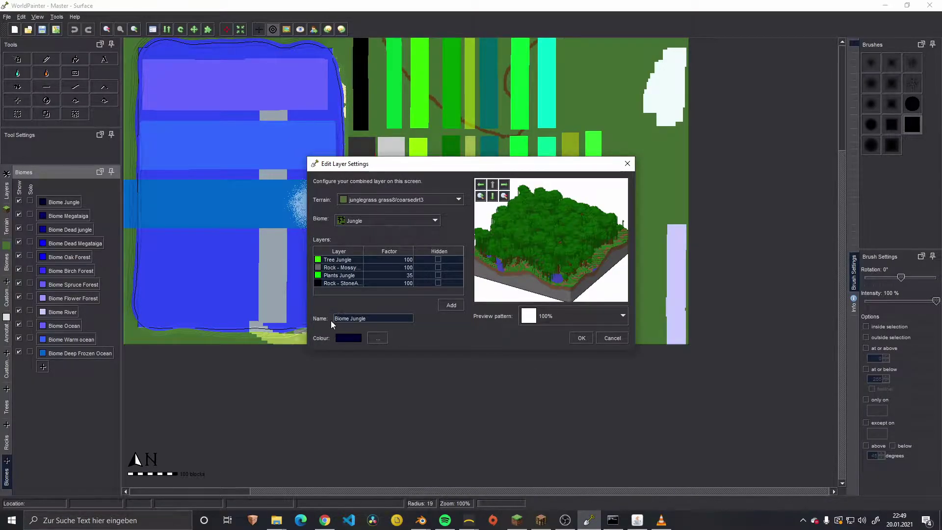
key(Escape)
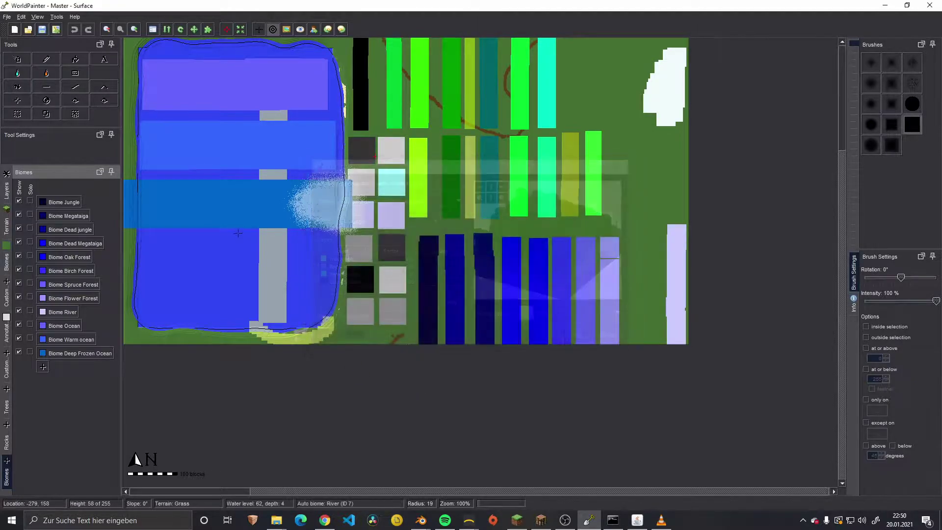
click(7, 17)
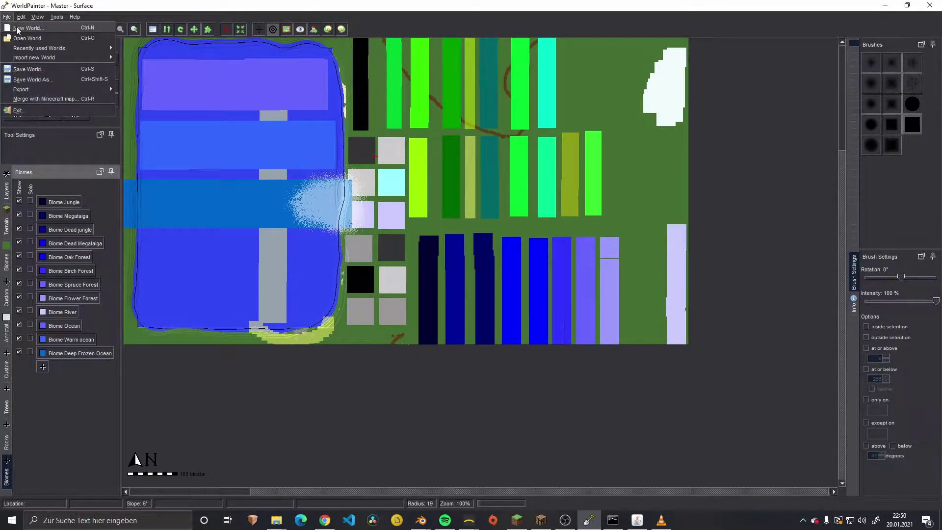
click(17, 28)
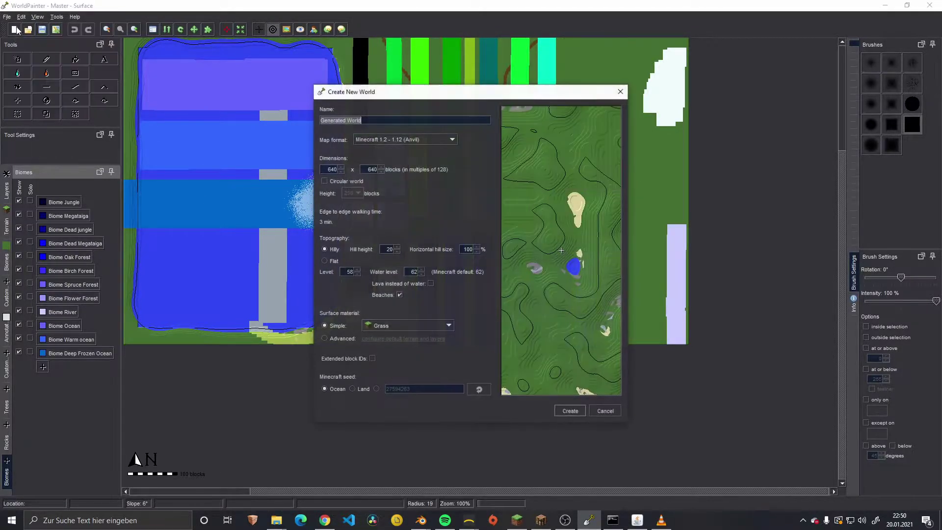
click(569, 410)
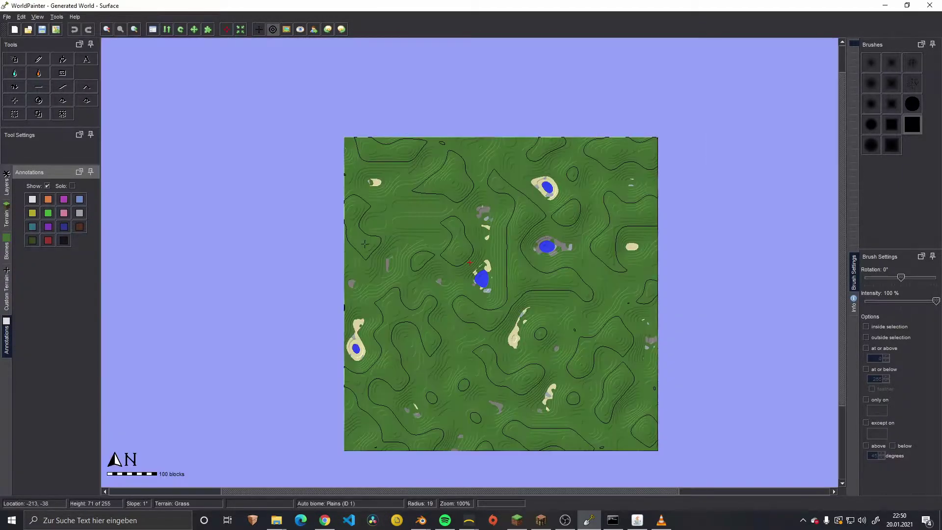
Start a new custom terrain material as a complex mix using the Blobs pattern, keeping Dirt as its first block.
click(7, 290)
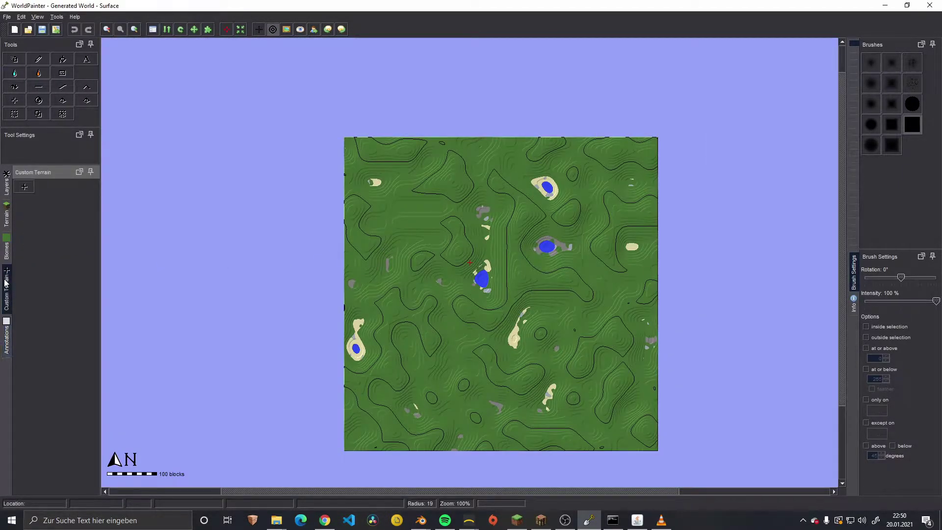
click(25, 186)
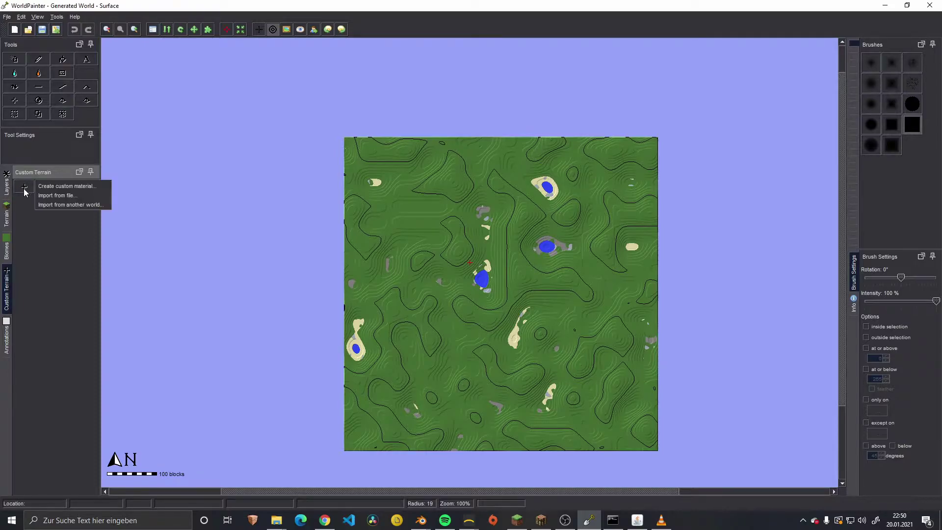
click(60, 185)
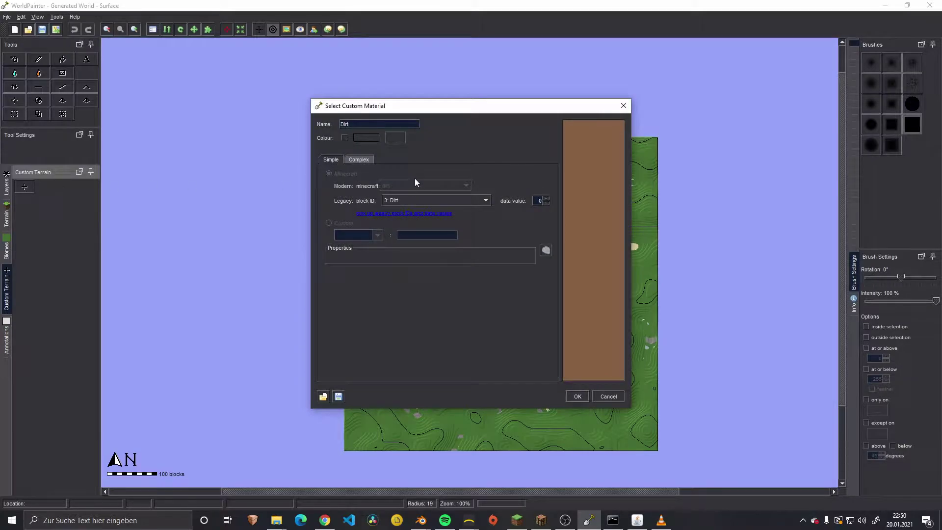
click(359, 160)
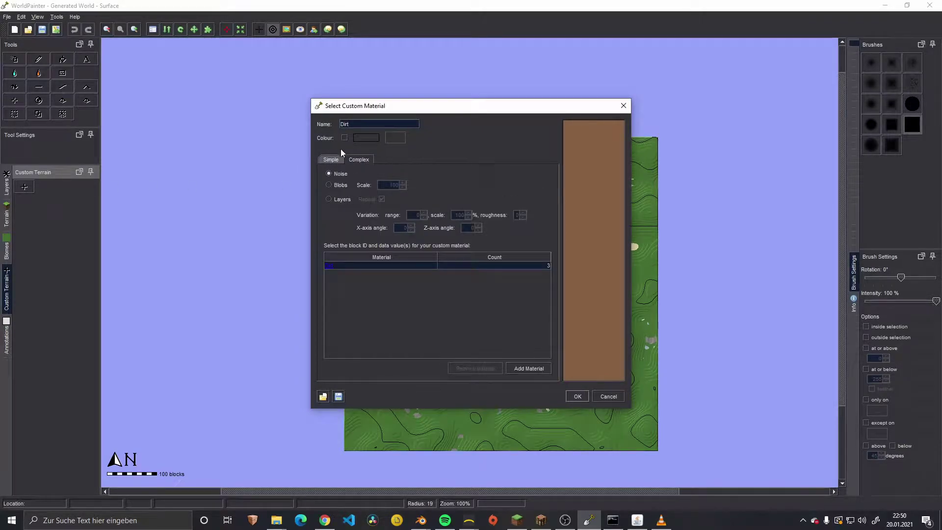
click(329, 185)
click(360, 268)
double_click(361, 267)
click(539, 314)
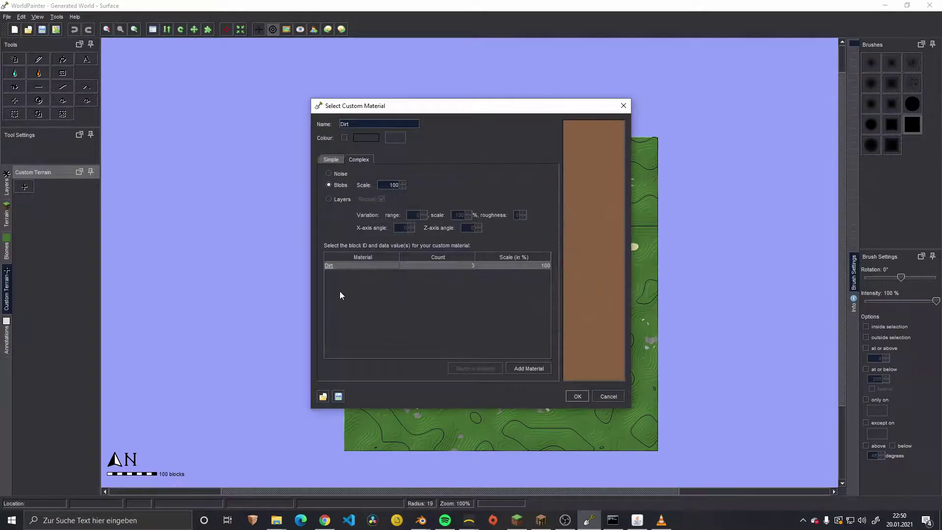
Add a second block to the custom material and define it as Dirt with data value 1.
click(529, 368)
double_click(337, 273)
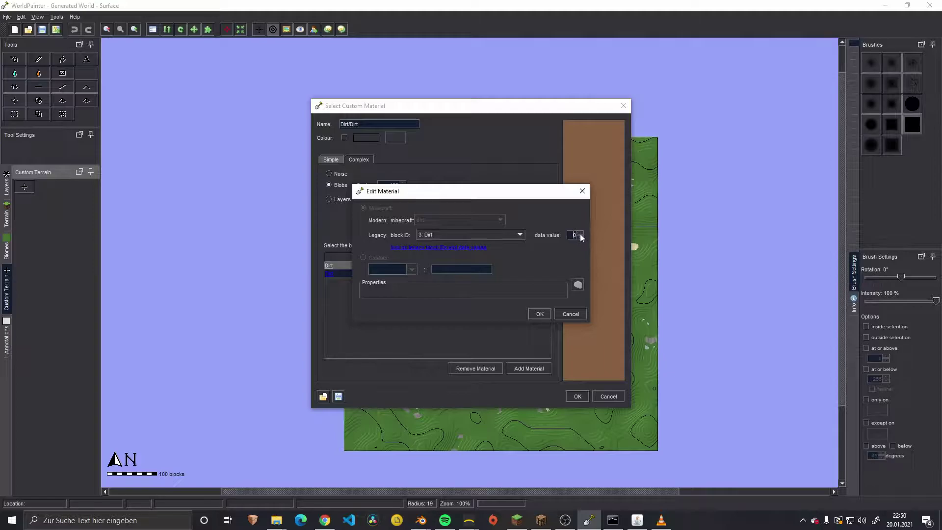
click(539, 314)
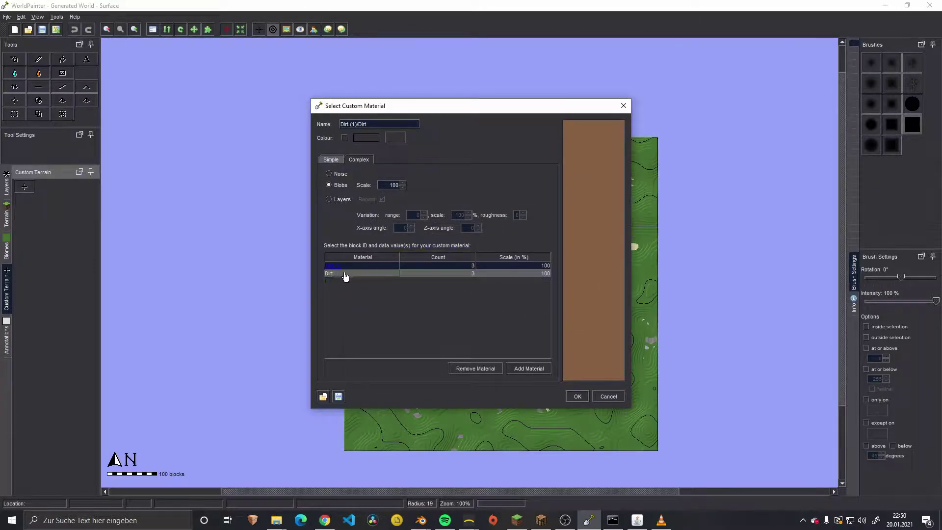
Change the plain Dirt entry of the custom material to Grass and raise its count to 10.
double_click(332, 276)
click(460, 235)
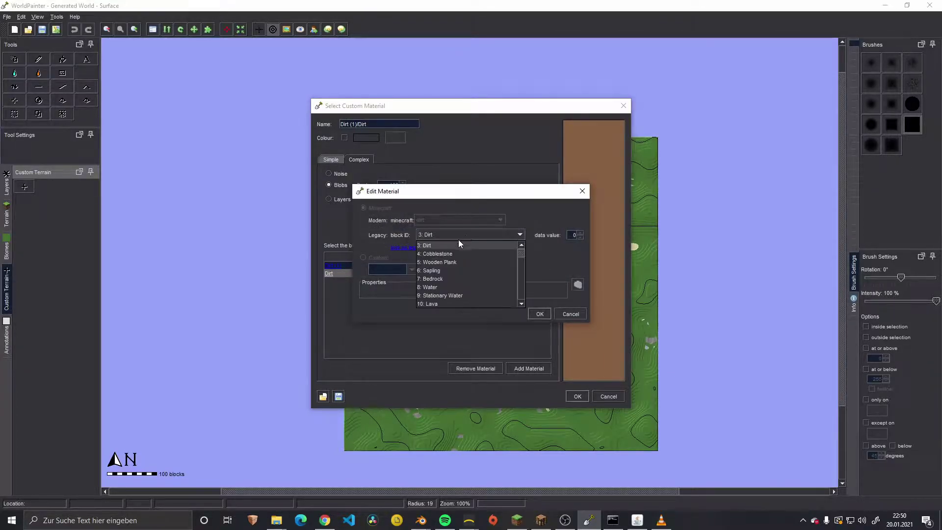
click(435, 262)
click(540, 313)
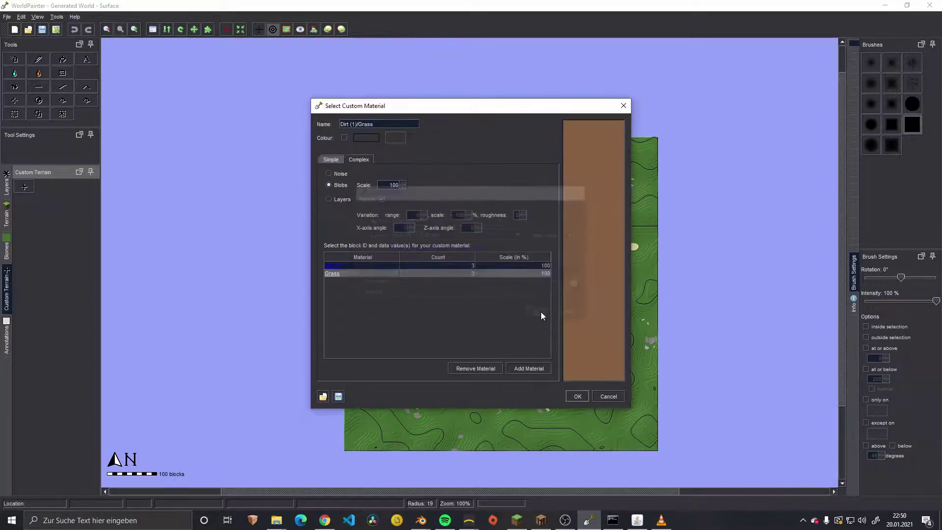
click(470, 272)
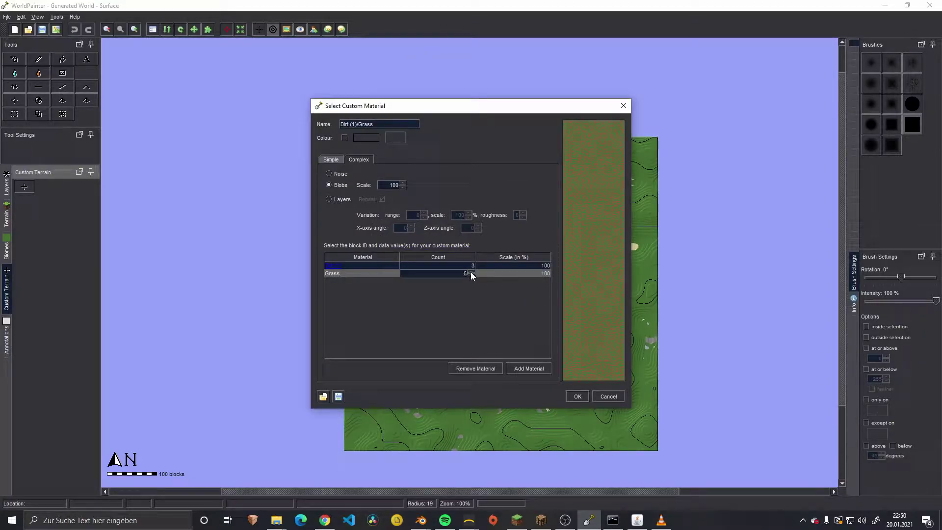
click(470, 272)
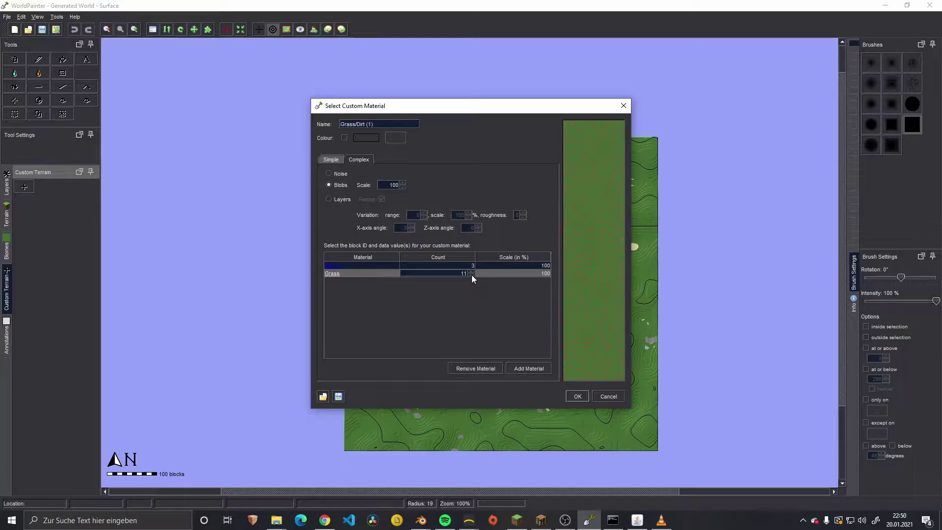
Add Gravel with a count of 7 as the third block and save the custom terrain material.
click(528, 367)
click(336, 282)
click(437, 235)
scroll(450, 255, down, 2)
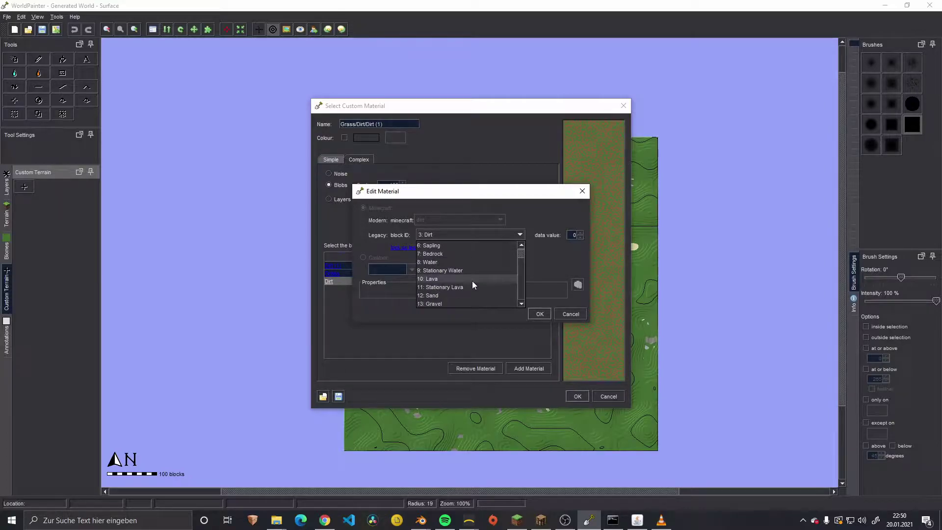
click(444, 303)
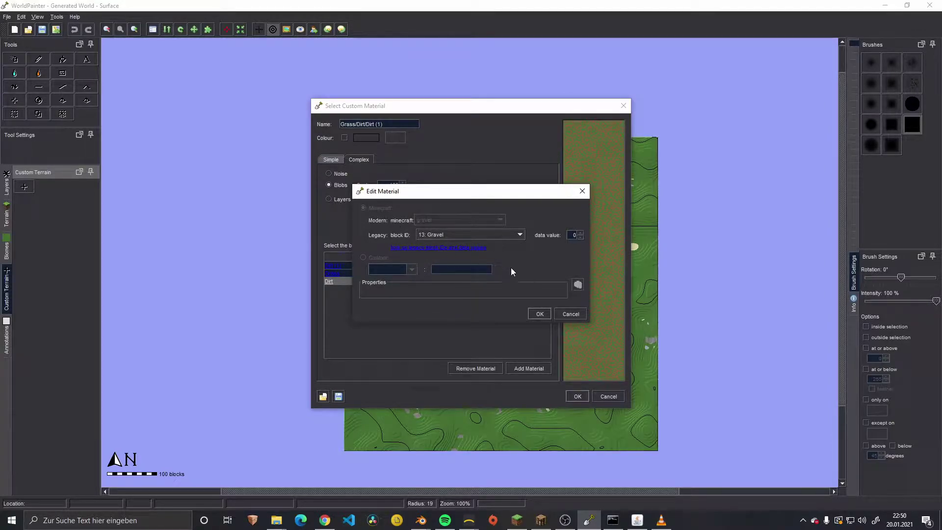
click(540, 313)
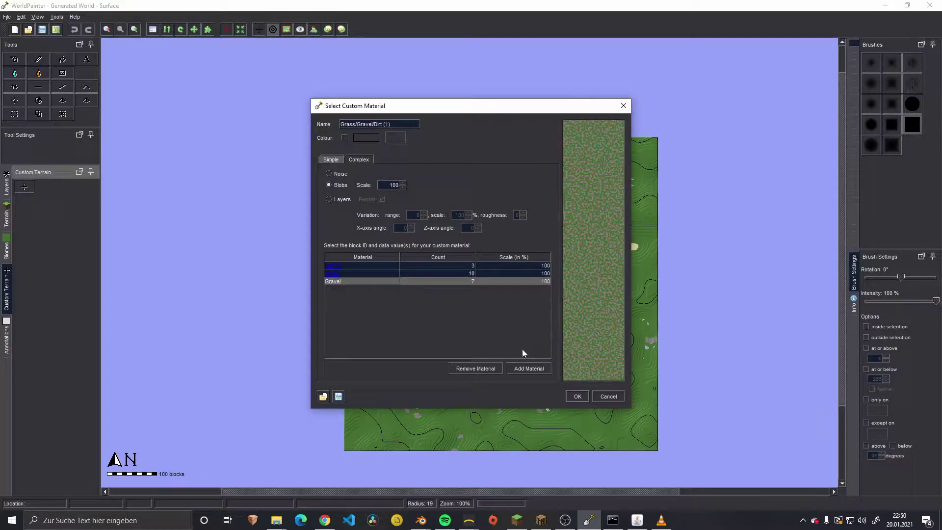
click(577, 396)
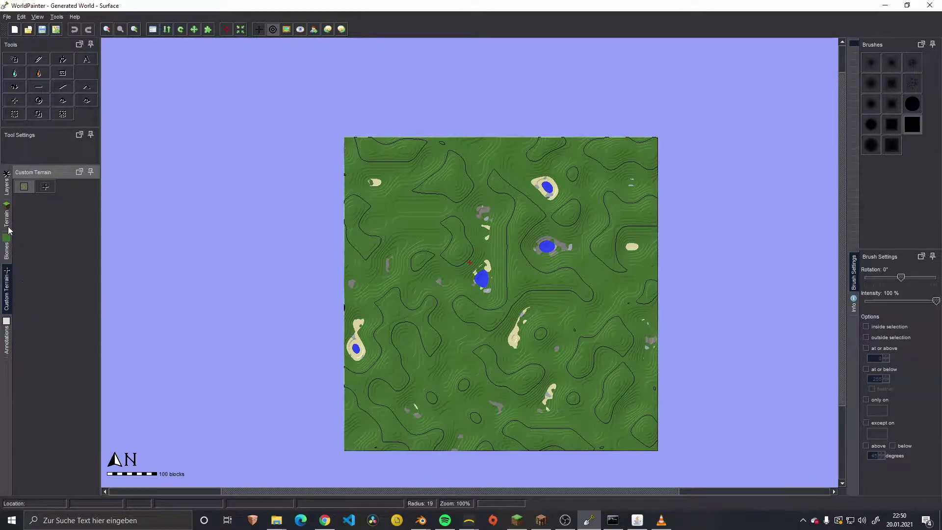
Start a new custom object layer in the generated world.
click(7, 186)
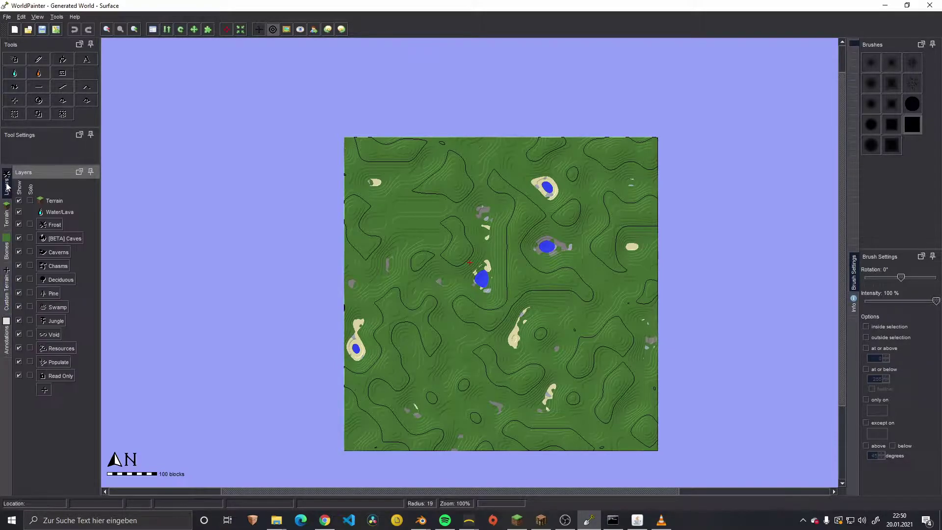
click(45, 390)
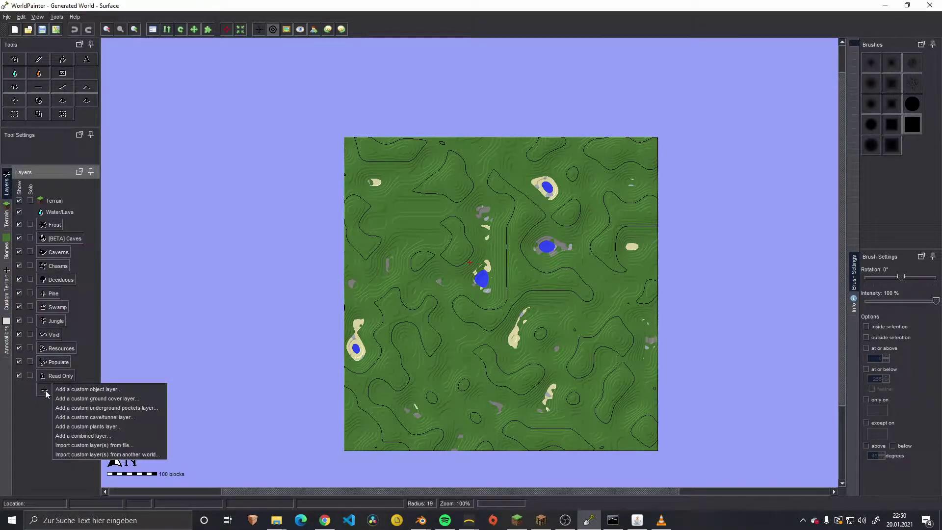
click(86, 390)
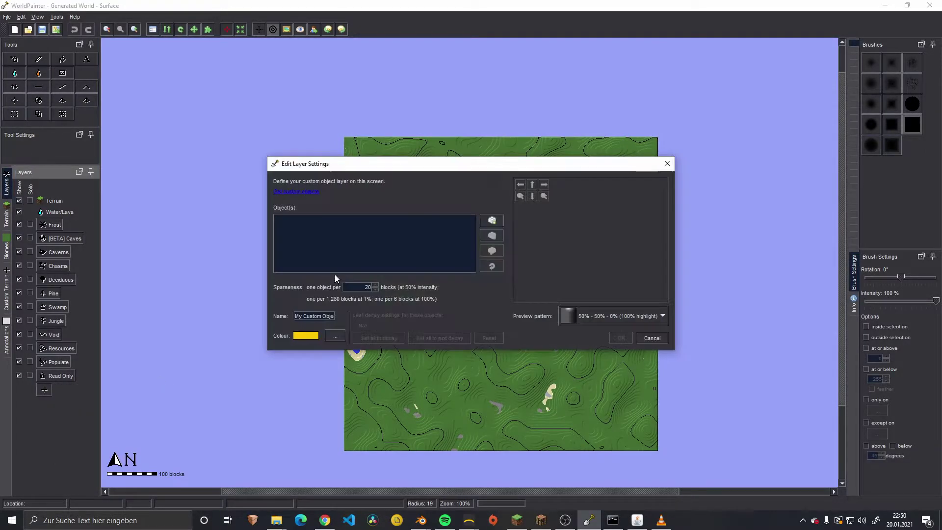
Add the schematics birchtree_1 to birchtree_11 from the birchtree folder to the object layer and inspect the forest preview.
click(491, 225)
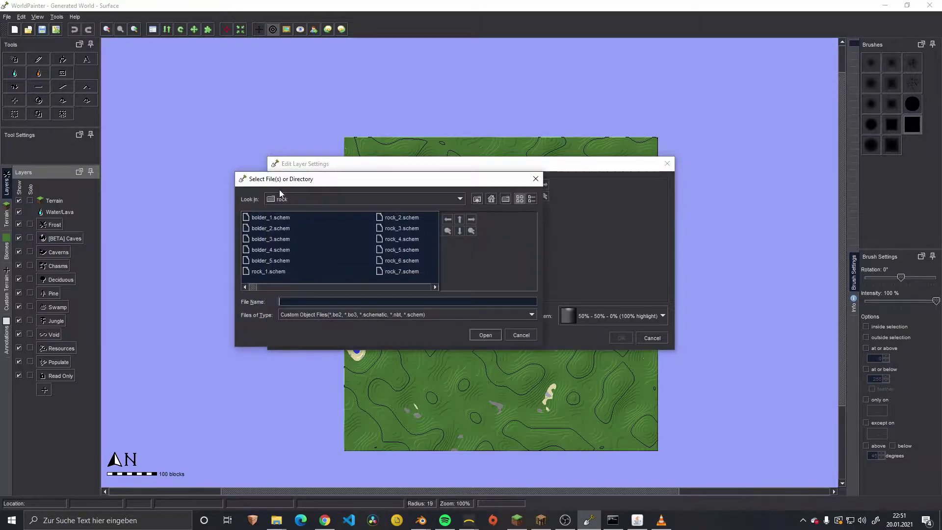
click(478, 198)
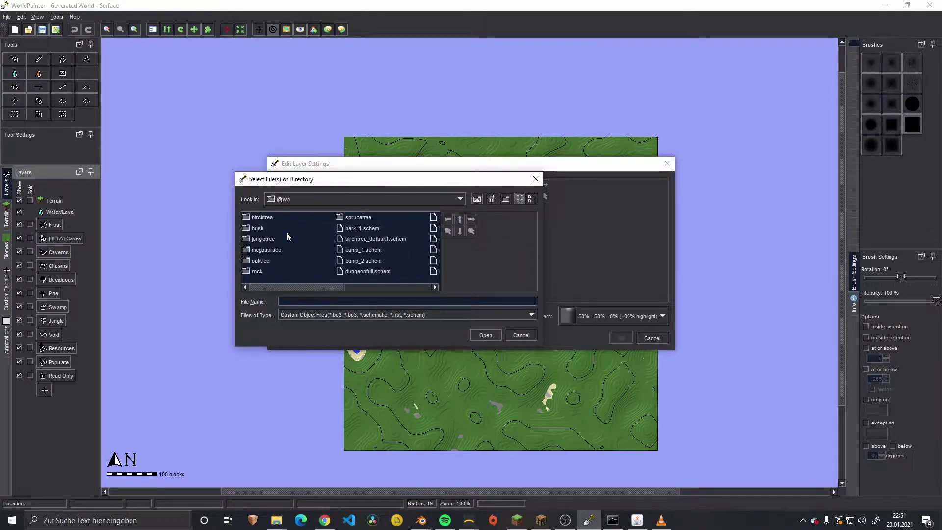
double_click(265, 220)
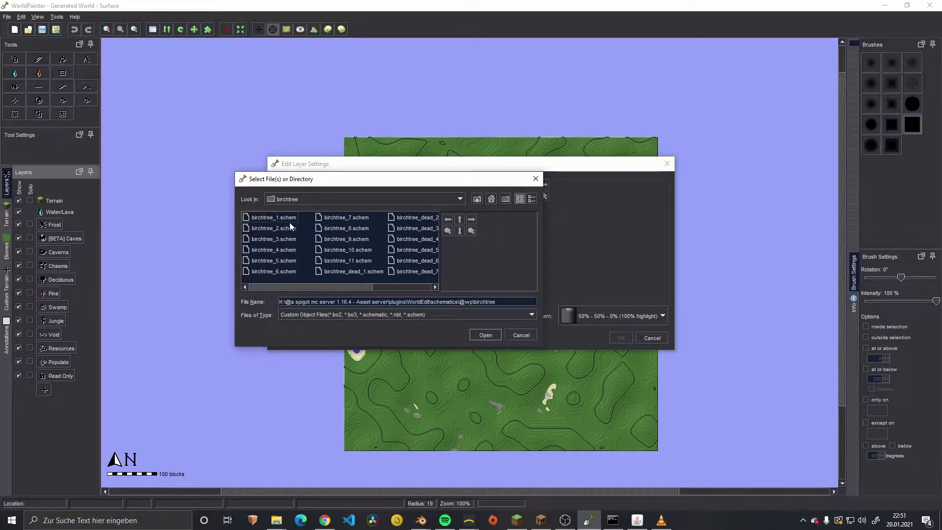
click(290, 218)
shift+click(352, 260)
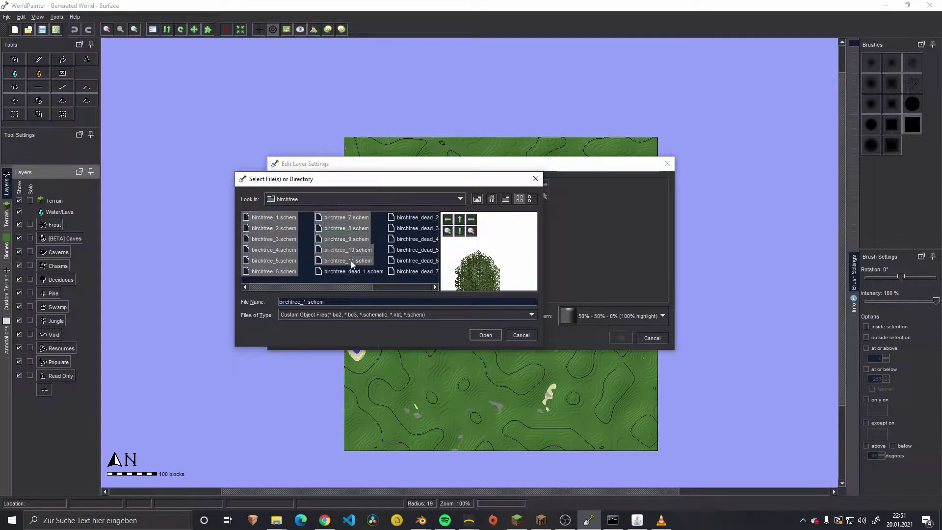
click(485, 335)
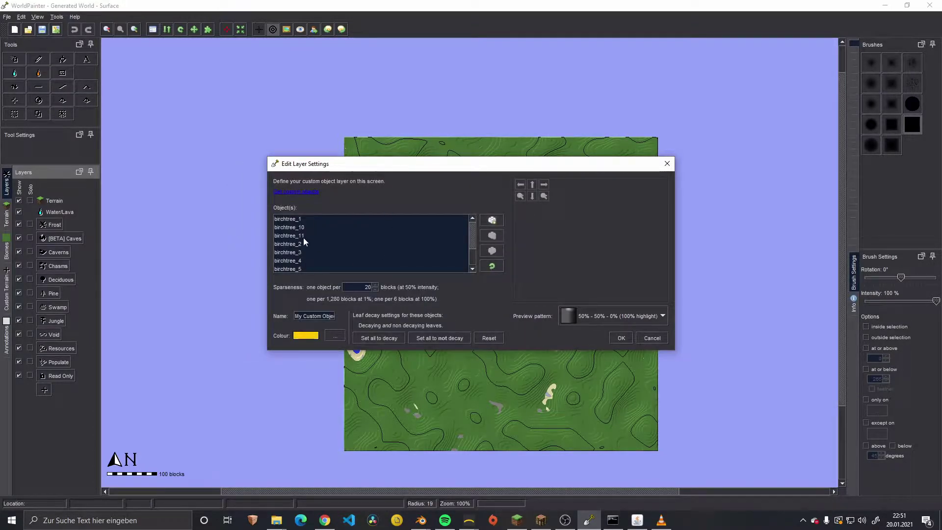
mouse_move(622, 222)
mouse_down()
mouse_move(564, 258)
mouse_move(625, 223)
mouse_up()
drag(583, 246, 538, 233)
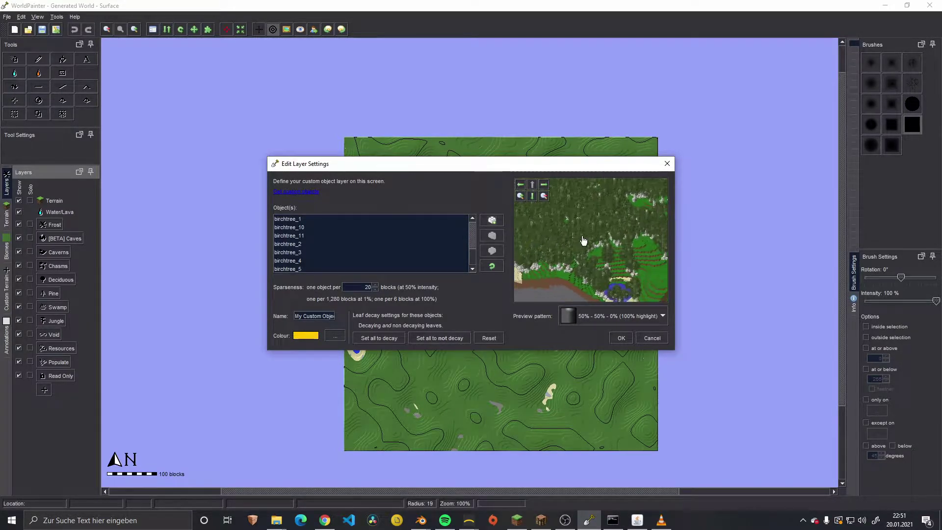
drag(589, 268, 556, 262)
drag(646, 217, 569, 277)
drag(546, 214, 631, 267)
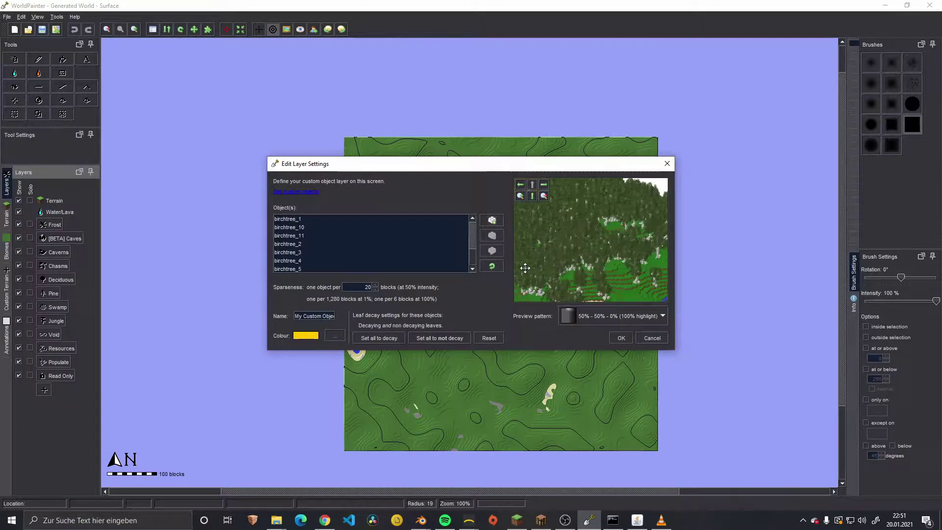
click(307, 220)
scroll(306, 245, down, 2)
shift+click(307, 266)
scroll(372, 260, up, 2)
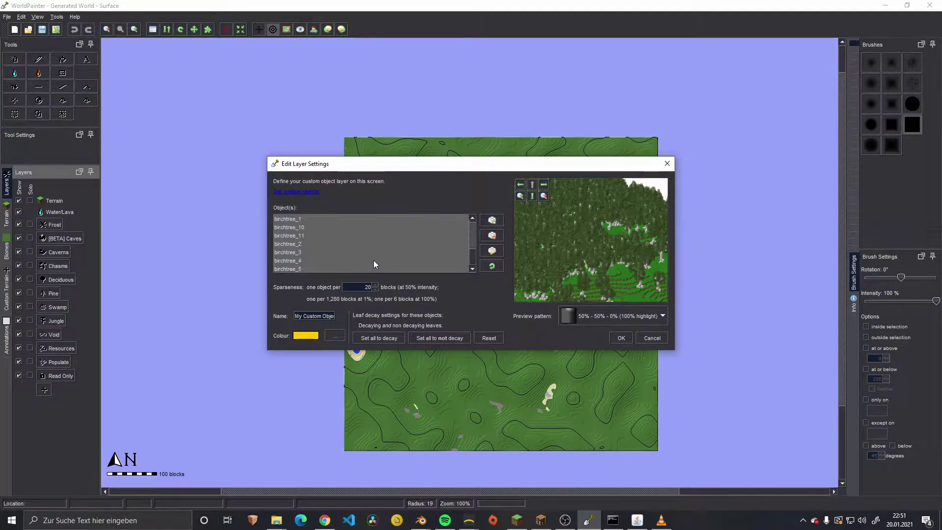
double_click(292, 219)
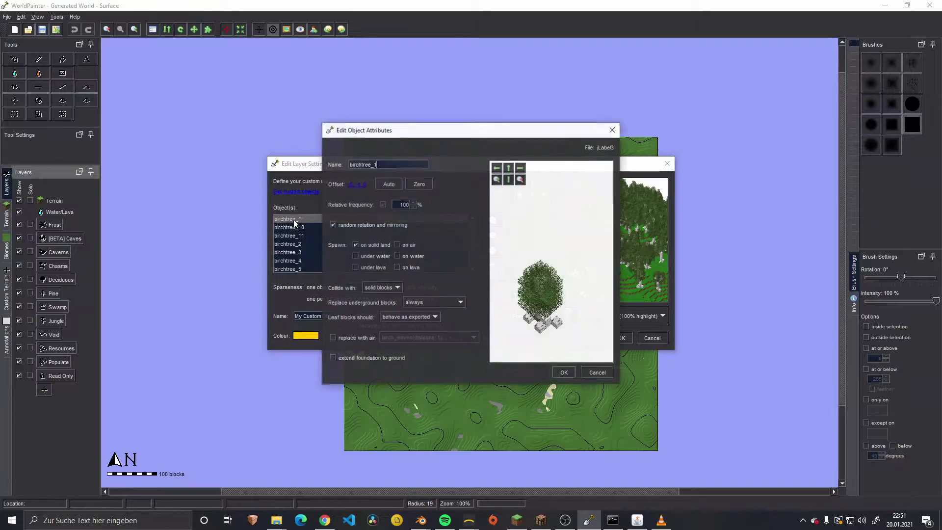
click(356, 186)
click(594, 157)
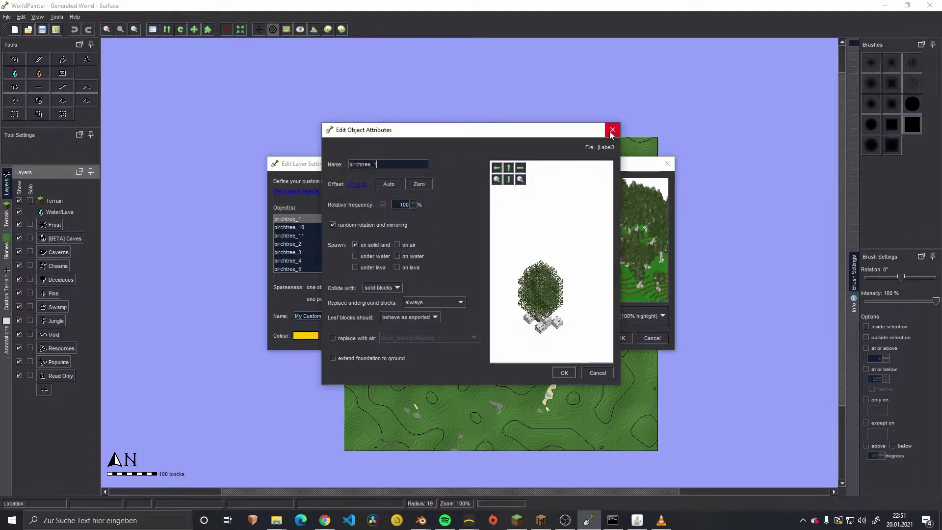
click(612, 132)
Set the vertical (Y axis) offset of the birchtree_1 object to -1 and save its attributes.
double_click(293, 219)
drag(363, 131, 443, 132)
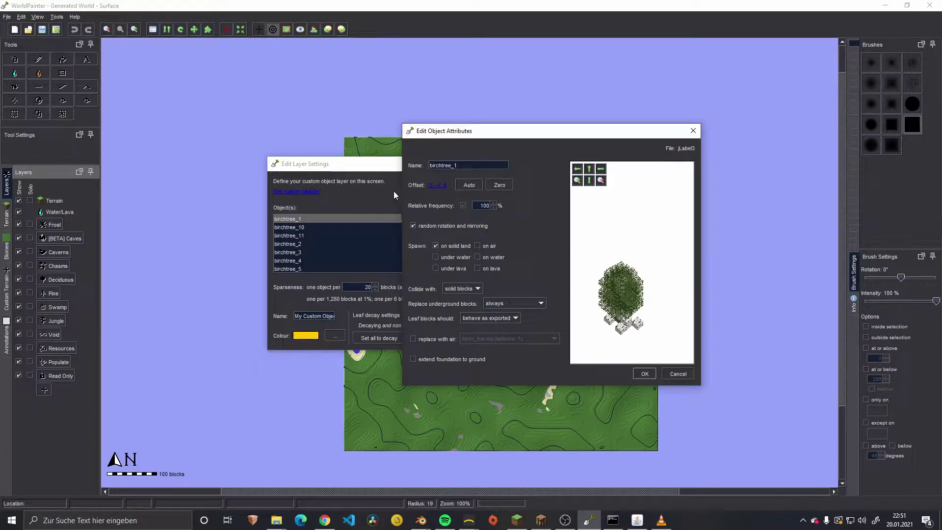
click(439, 189)
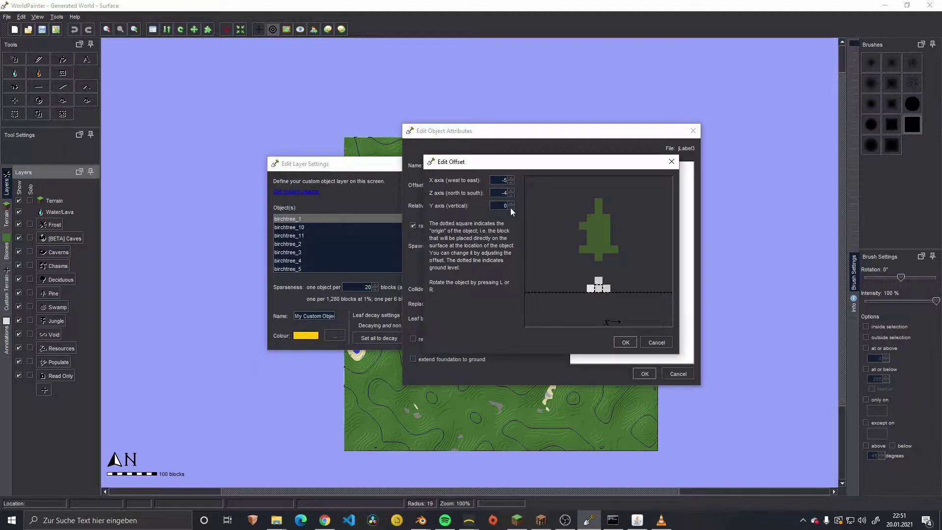
click(511, 208)
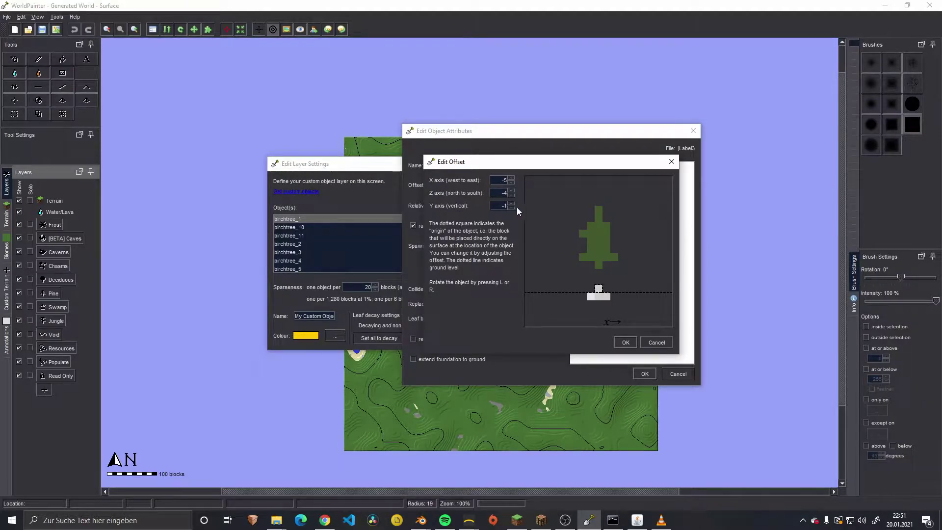
click(625, 343)
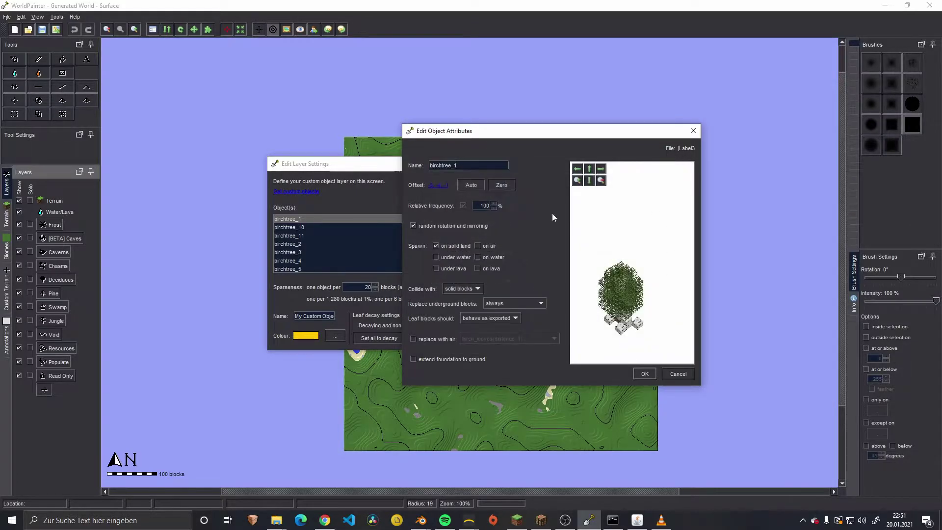
click(645, 373)
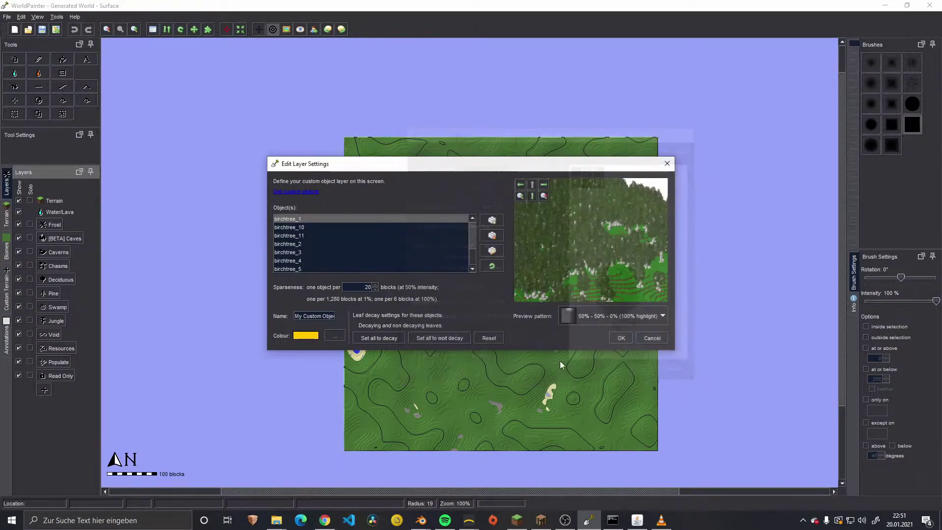
Adjust the vertical (Y axis) offset of the birchtree_10 object and save its attributes.
double_click(297, 226)
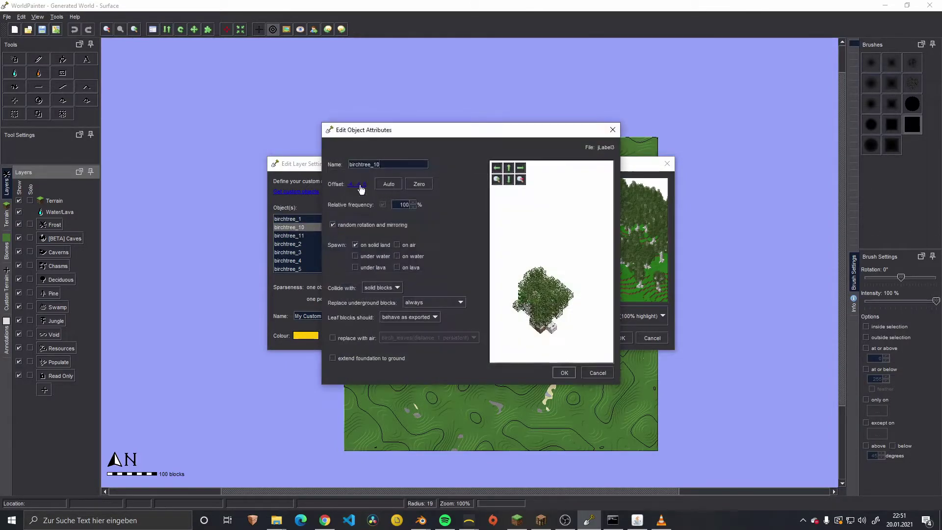
click(360, 186)
click(434, 203)
click(550, 340)
click(569, 374)
Name the object layer Birch trees and give it a bright green colour.
triple_click(328, 312)
text(Tirch trees)
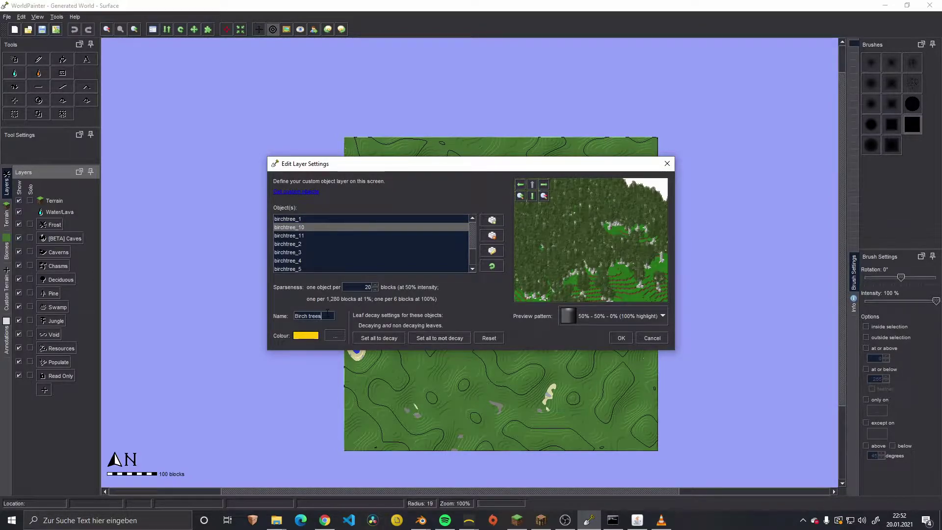
click(335, 335)
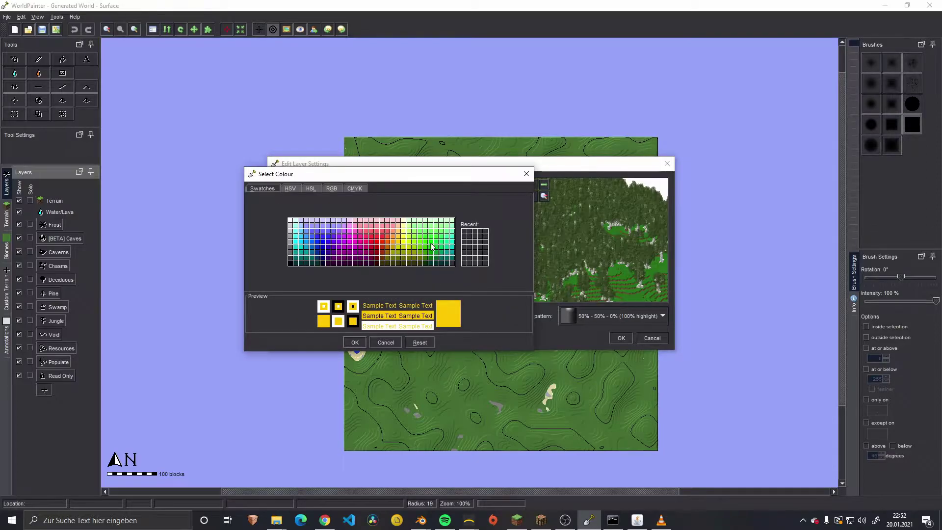
click(430, 242)
click(355, 343)
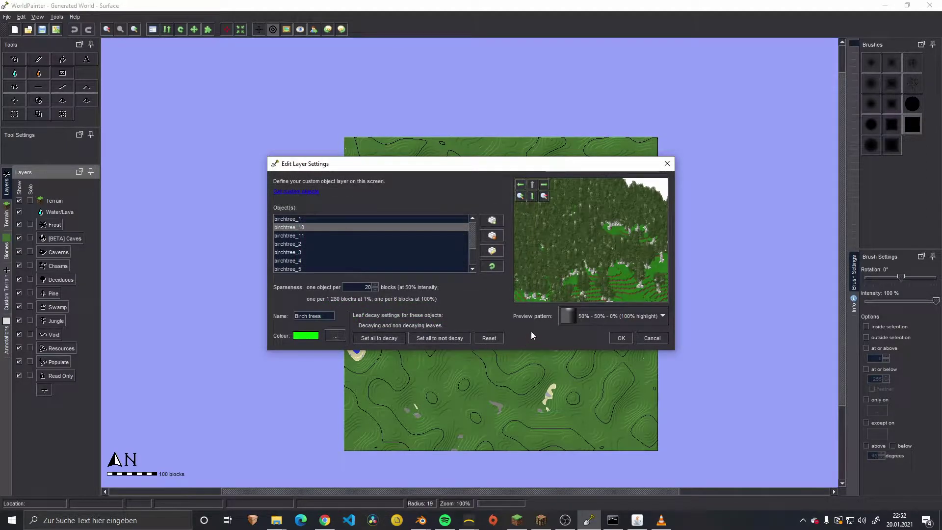
Set the leaves of all birch objects to decay and save the layer.
click(384, 338)
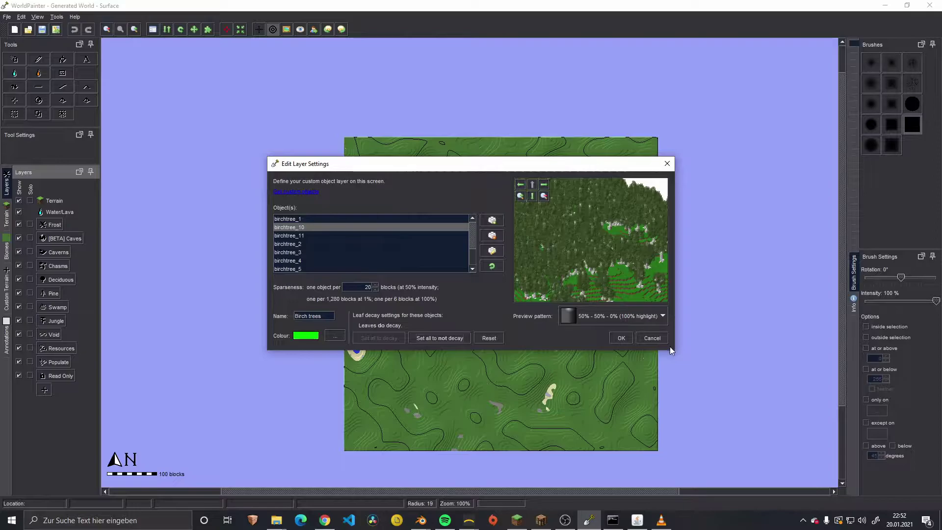
click(621, 337)
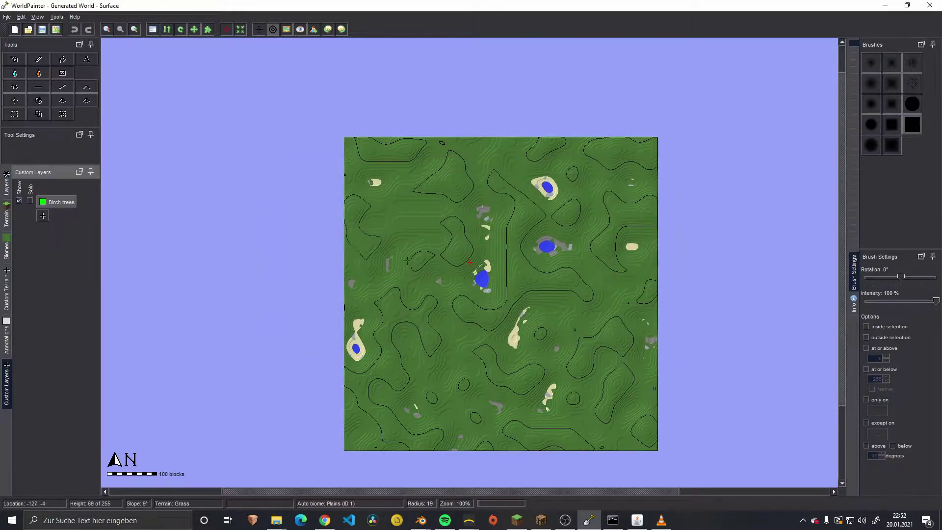
Create another custom object layer and add the schematics rock_1 to rock_10 from the rock folder.
click(43, 215)
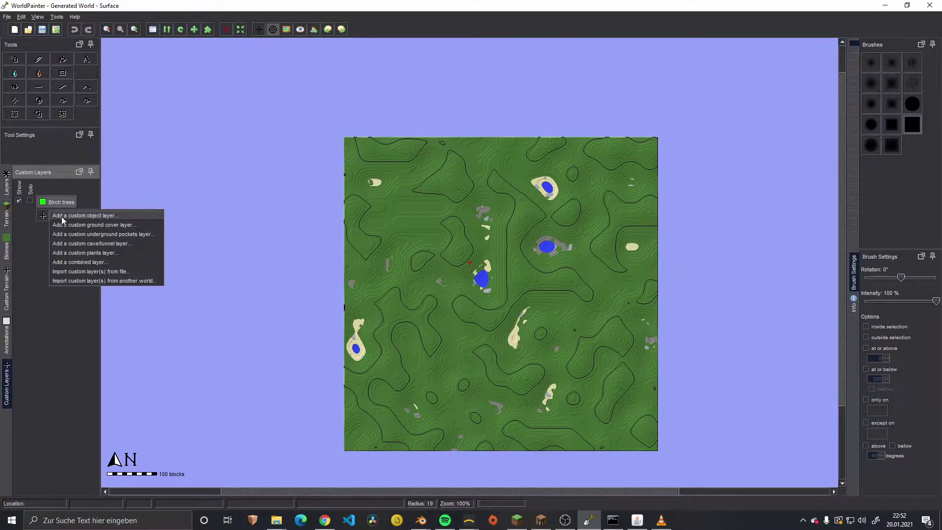
click(103, 217)
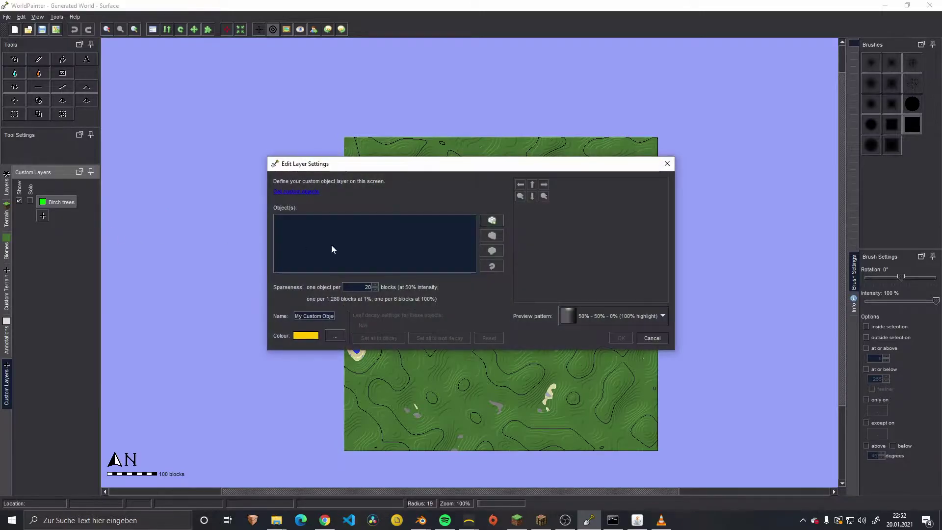
click(492, 221)
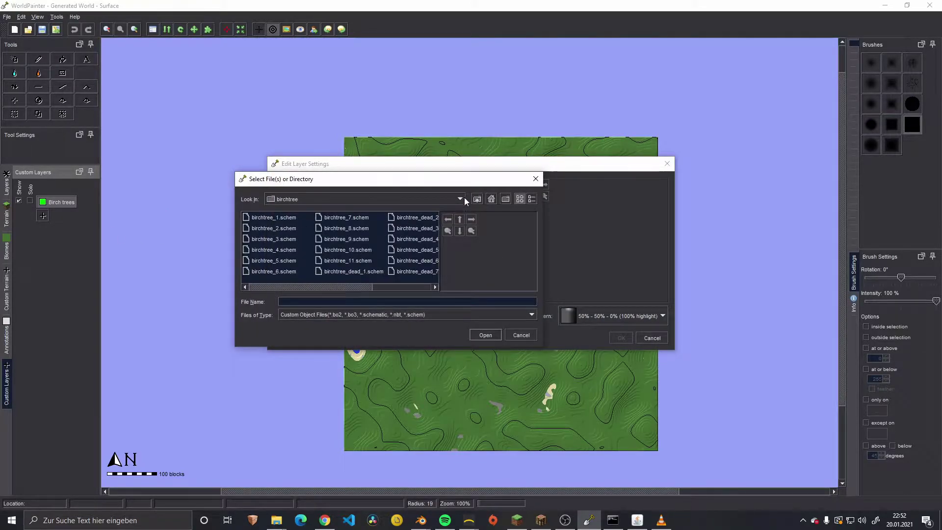
click(476, 199)
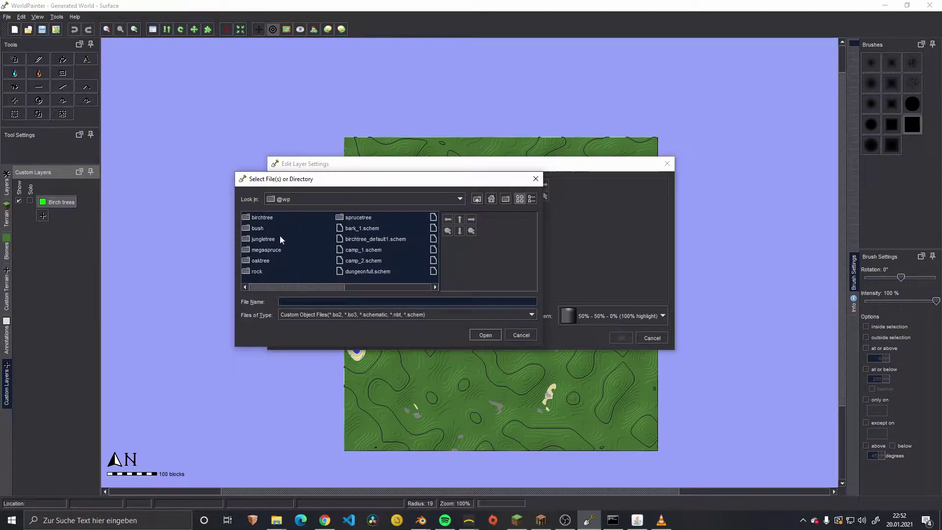
double_click(258, 270)
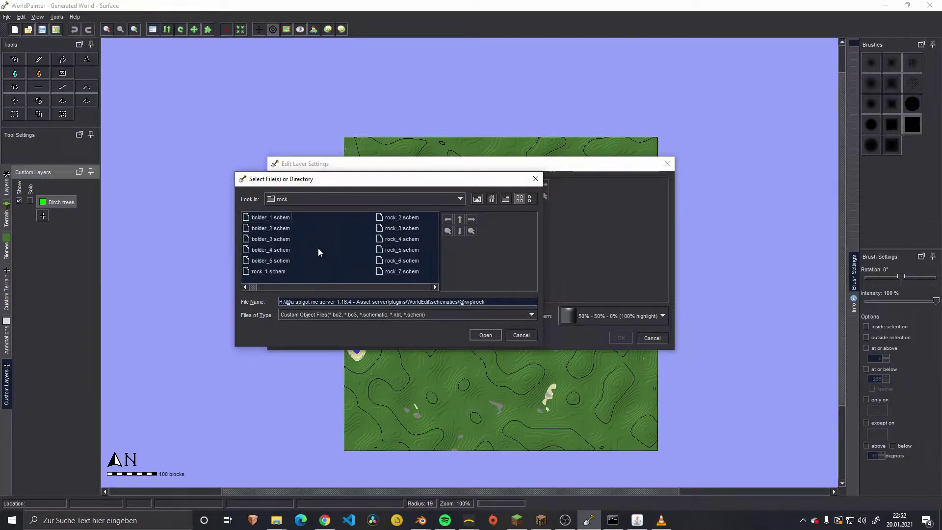
click(267, 271)
scroll(340, 269, down, 1)
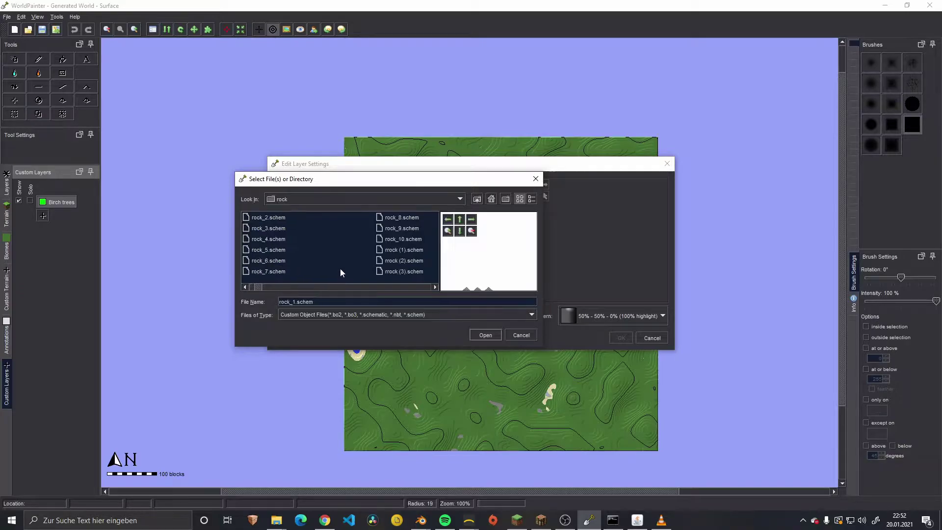
shift+click(413, 240)
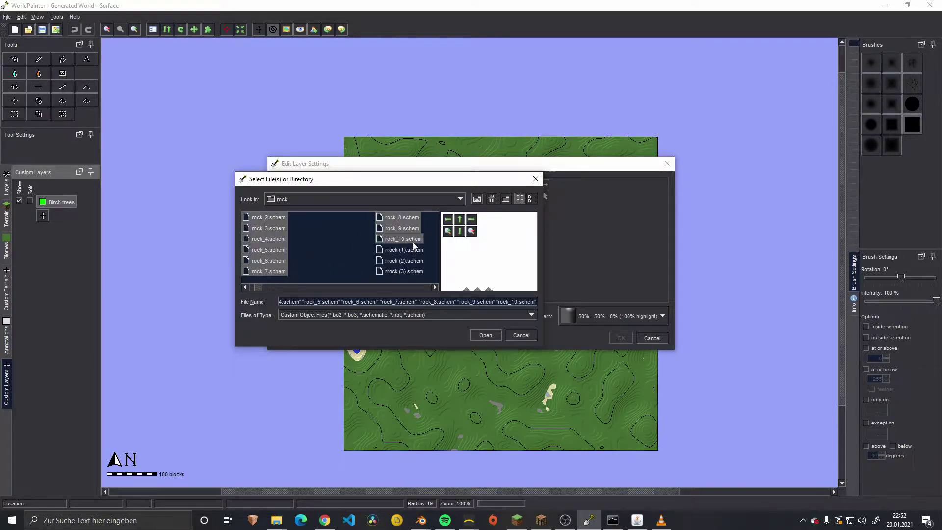
click(478, 335)
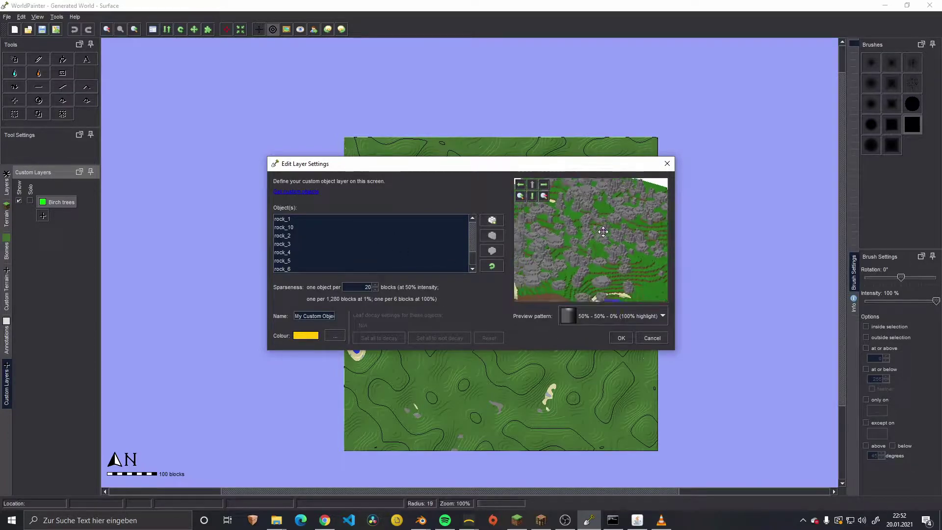
Set the rock layer's sparseness to one object per 500 blocks, name it Rocks and save it.
drag(362, 290, 422, 289)
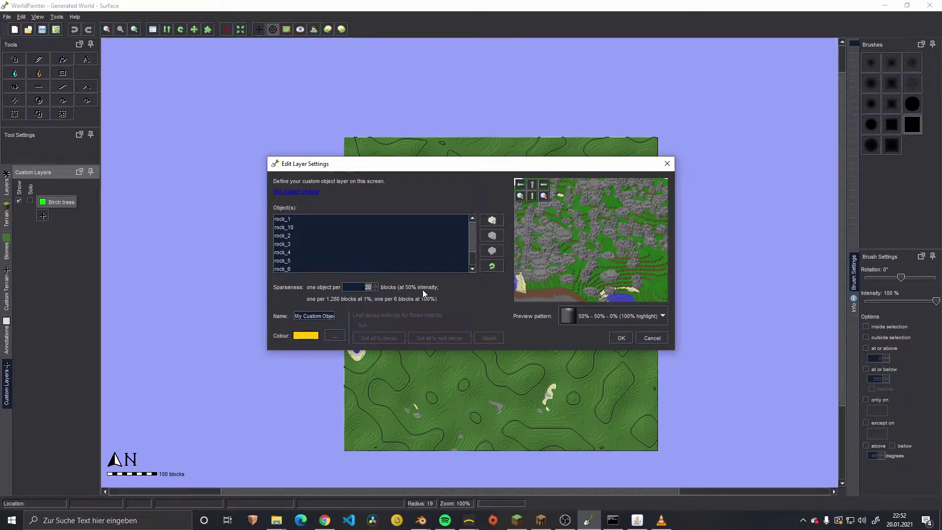
text(500)
drag(295, 316, 384, 309)
text(Rocks)
click(621, 338)
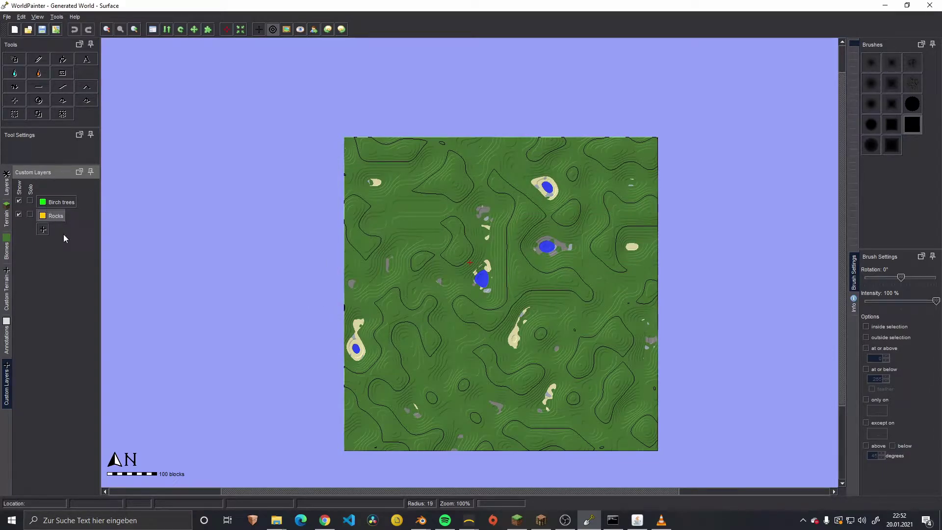
Start a combined layer and set its terrain to the custom Grass/Gravel/Dirt (1) material.
click(44, 230)
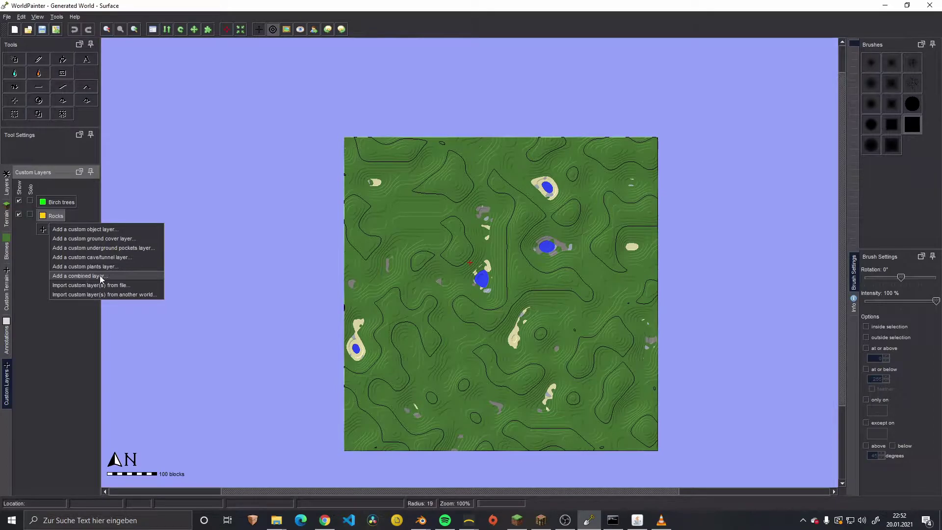
click(121, 277)
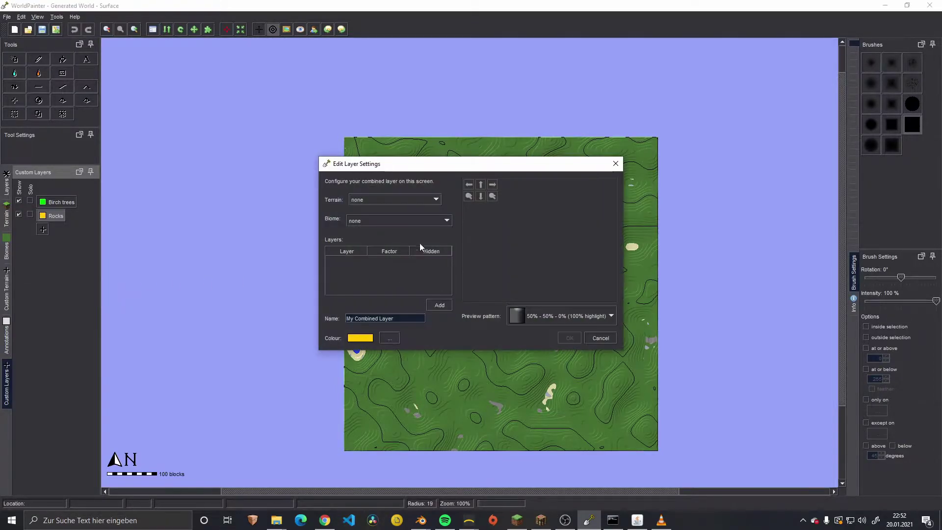
click(404, 199)
scroll(419, 242, down, 5)
scroll(416, 243, down, 8)
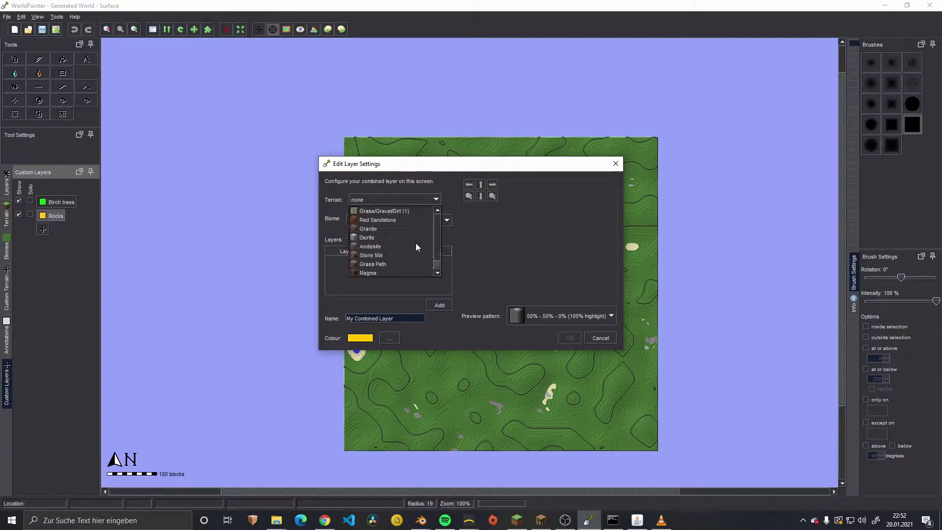
click(381, 210)
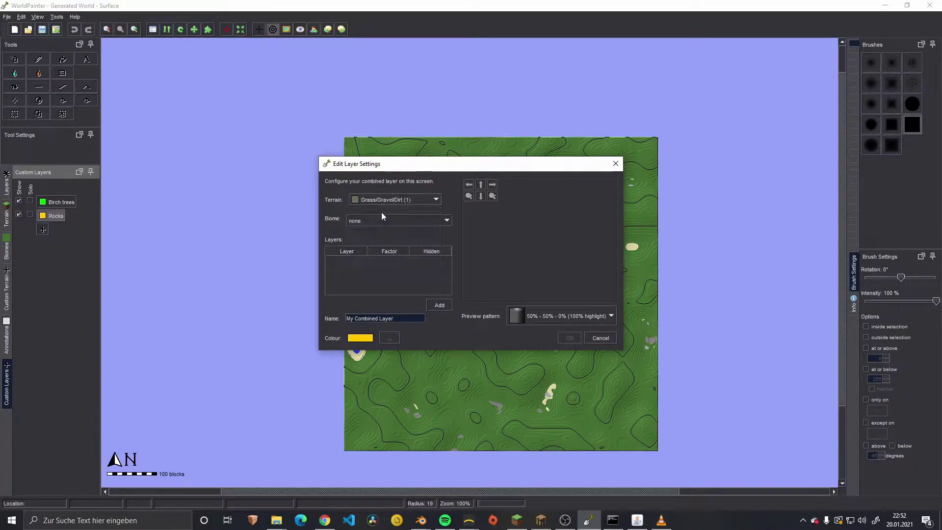
Set the combined layer's biome to Forest and add the Rocks layer with a factor of 100%.
click(372, 223)
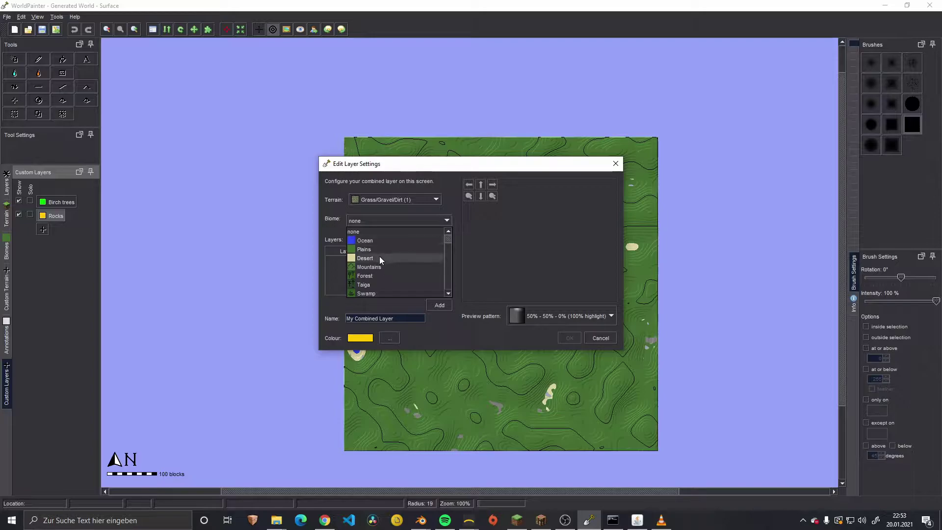
click(377, 276)
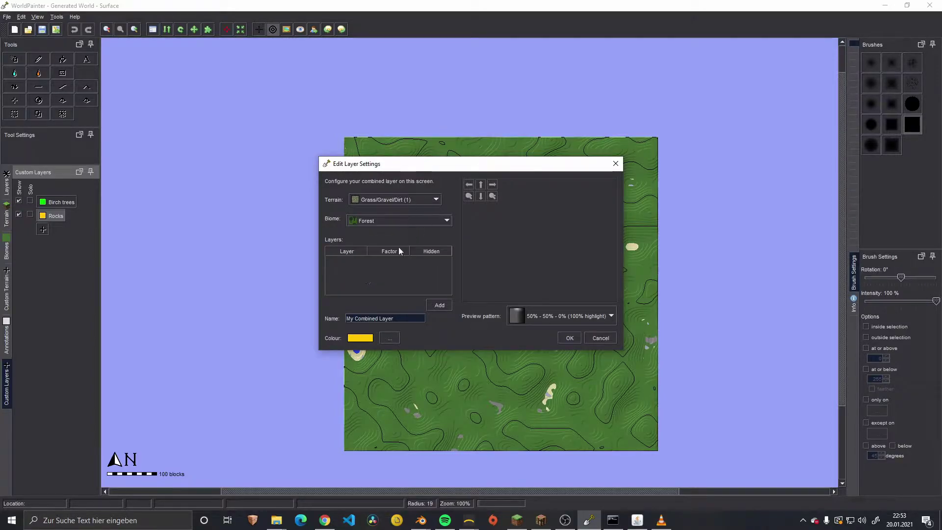
click(445, 306)
click(428, 261)
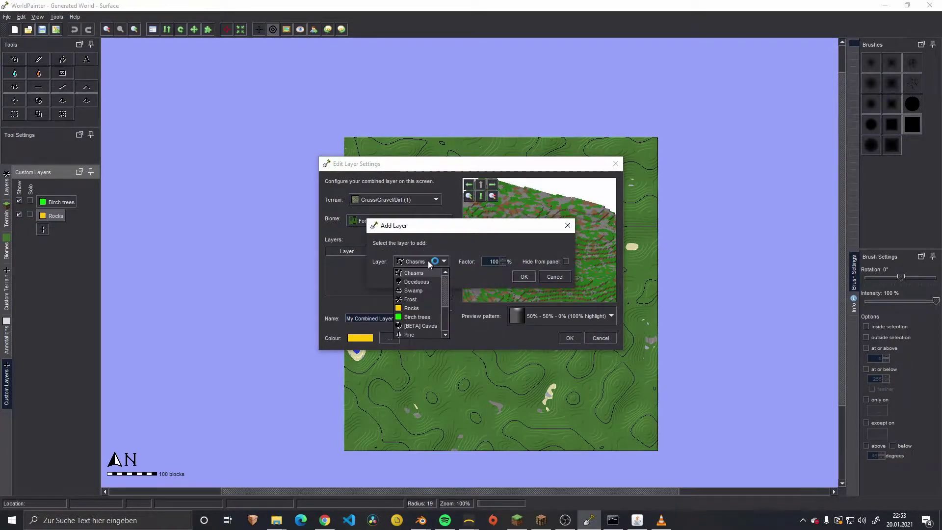
click(429, 310)
click(524, 276)
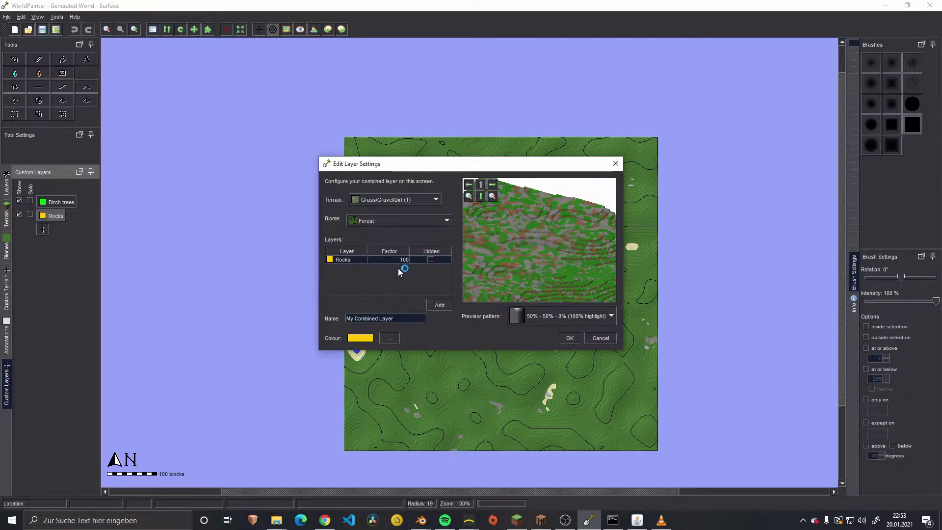
Add the Birch trees layer to the combined layer with a factor of 100%.
click(441, 304)
click(419, 262)
click(425, 308)
click(524, 277)
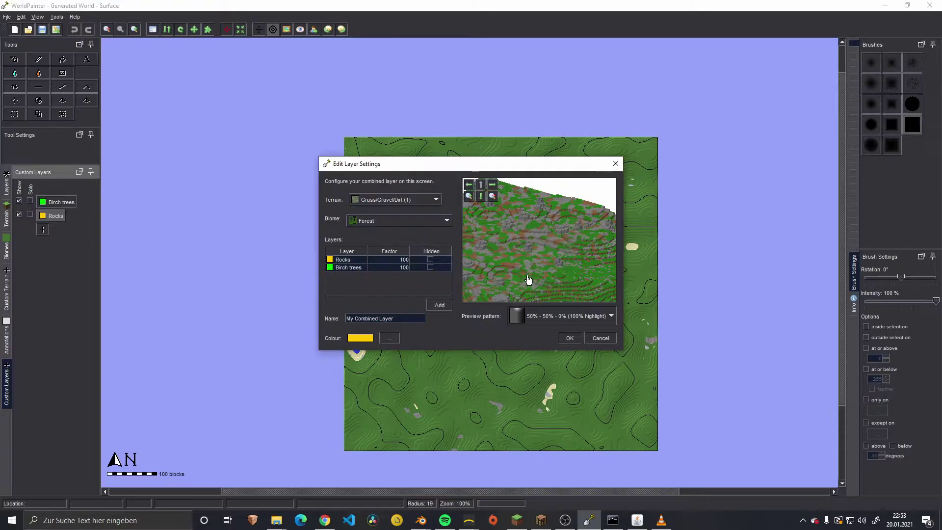
Inspect the combined layer's 3D preview and set the factors of both Rocks and Birch trees to 10.
drag(563, 279, 524, 274)
drag(475, 294, 478, 249)
drag(526, 231, 567, 220)
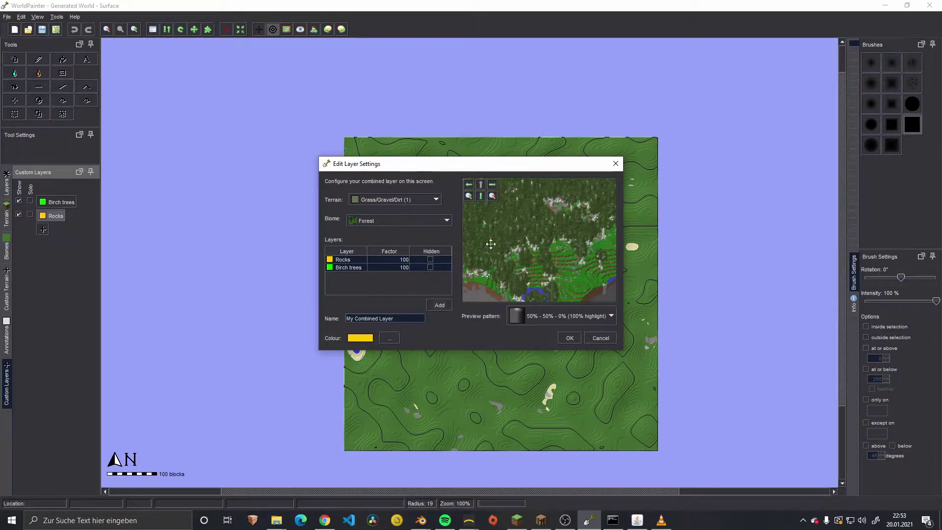
drag(491, 243, 504, 270)
drag(567, 250, 498, 223)
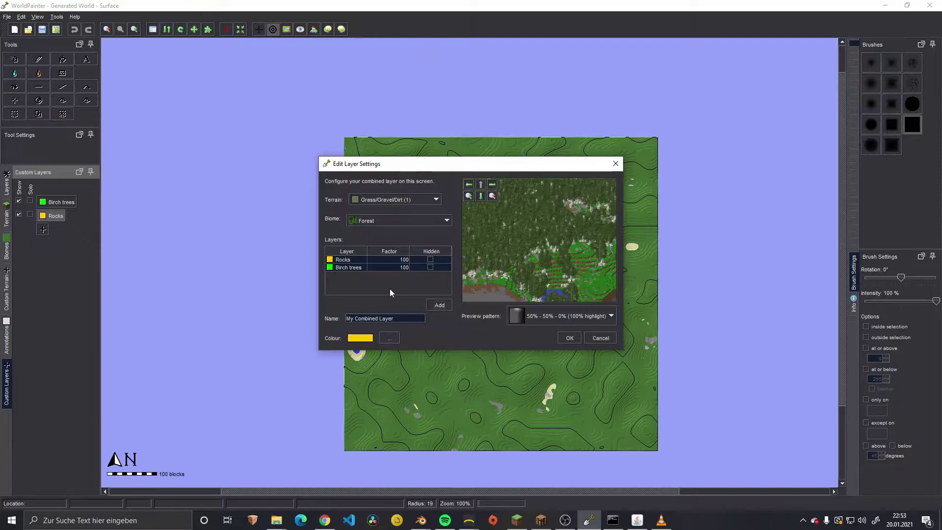
double_click(395, 259)
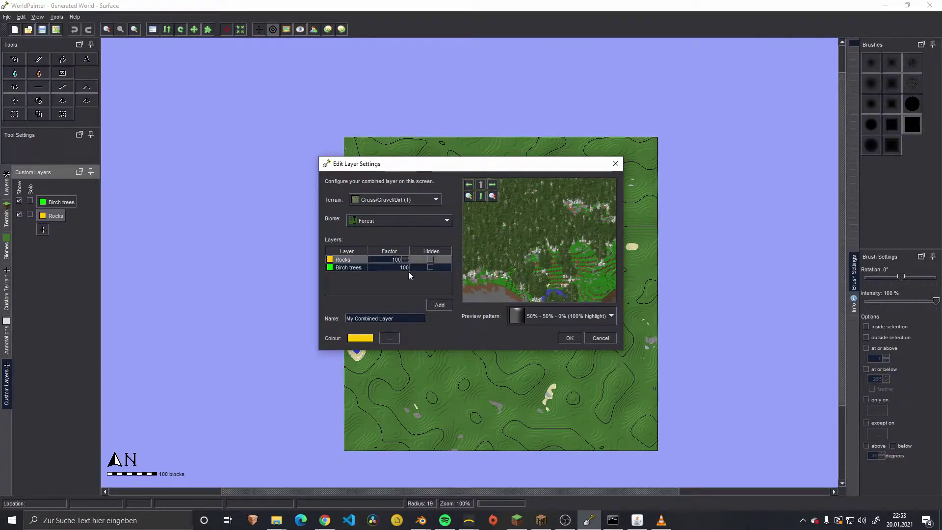
key(Escape)
double_click(401, 268)
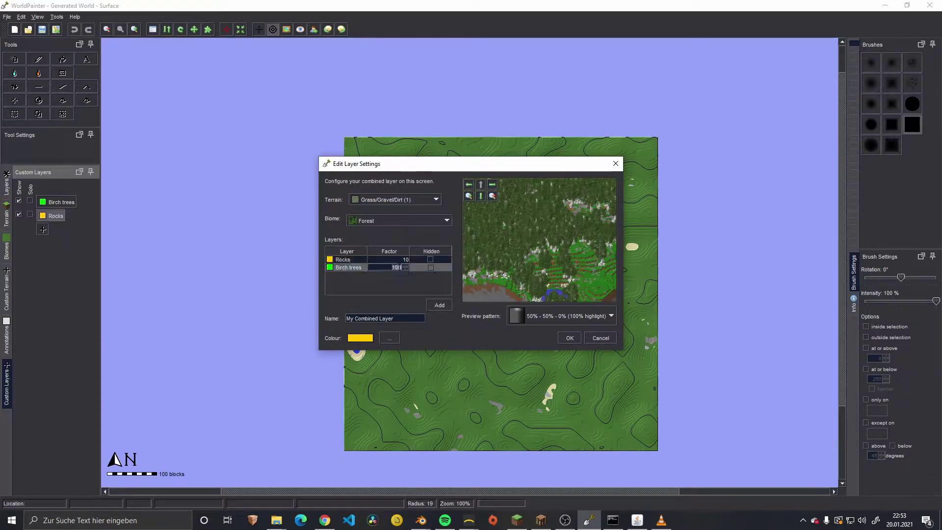
key(BackSpace)
key(BackSpace)
key(BackSpace)
Switch the preview pattern to 100% and set the Rocks factor to 100.
double_click(389, 260)
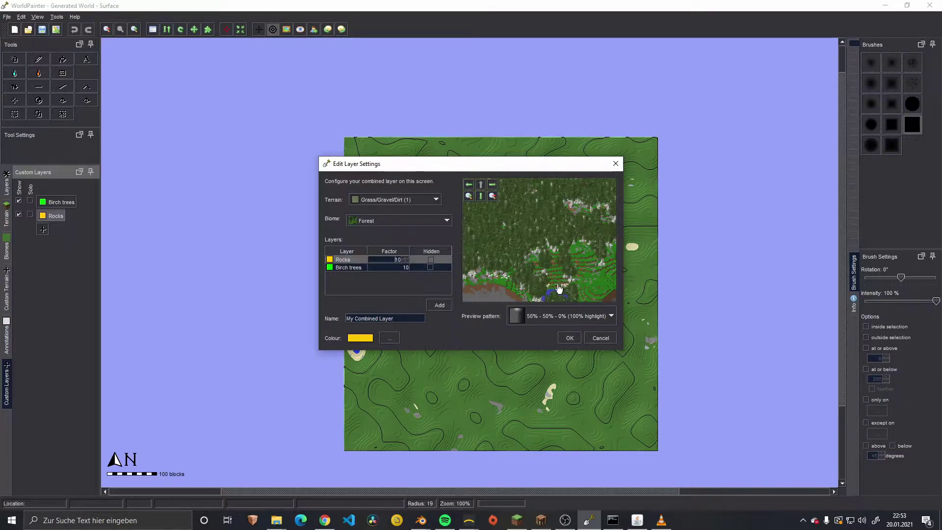
click(546, 318)
click(537, 348)
mouse_move(516, 218)
mouse_down()
mouse_move(551, 249)
mouse_move(508, 229)
mouse_up()
drag(562, 215, 617, 255)
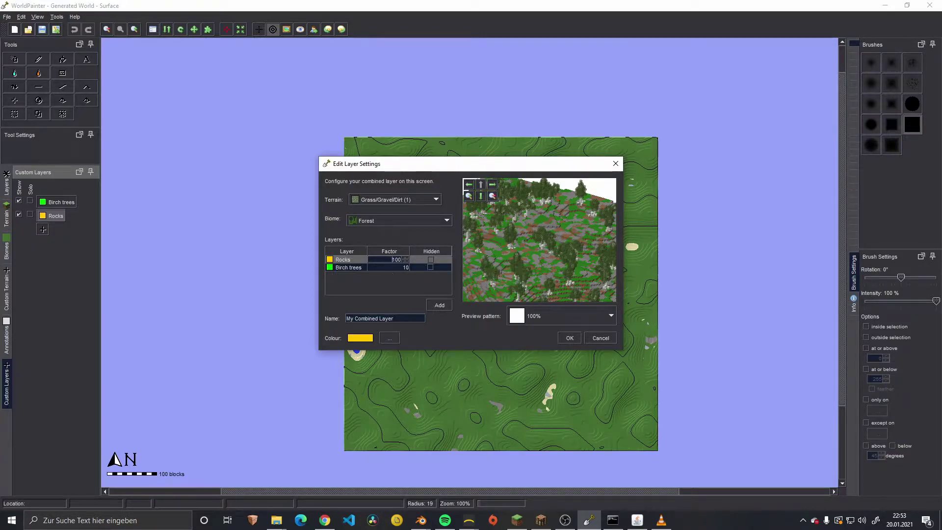
Try the 75% preview pattern on the combined layer and return to the 100% pattern.
click(395, 267)
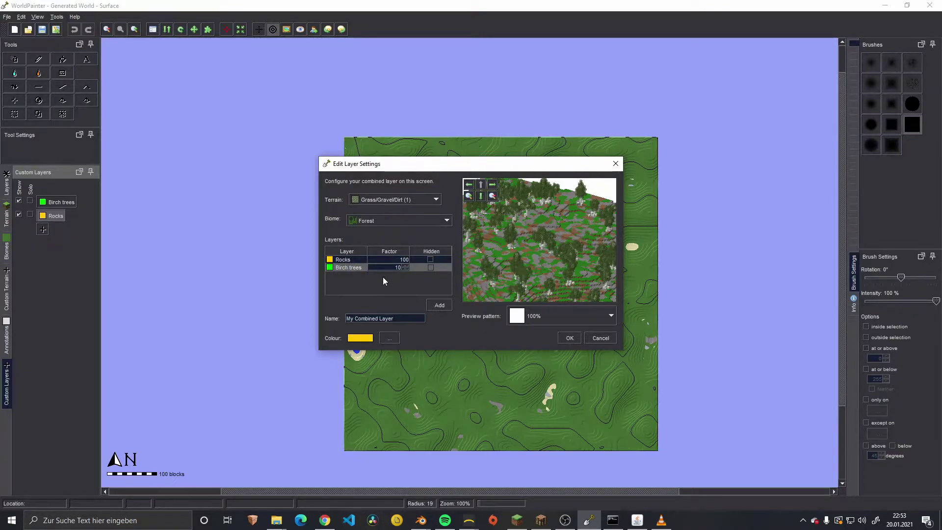
click(555, 314)
click(542, 327)
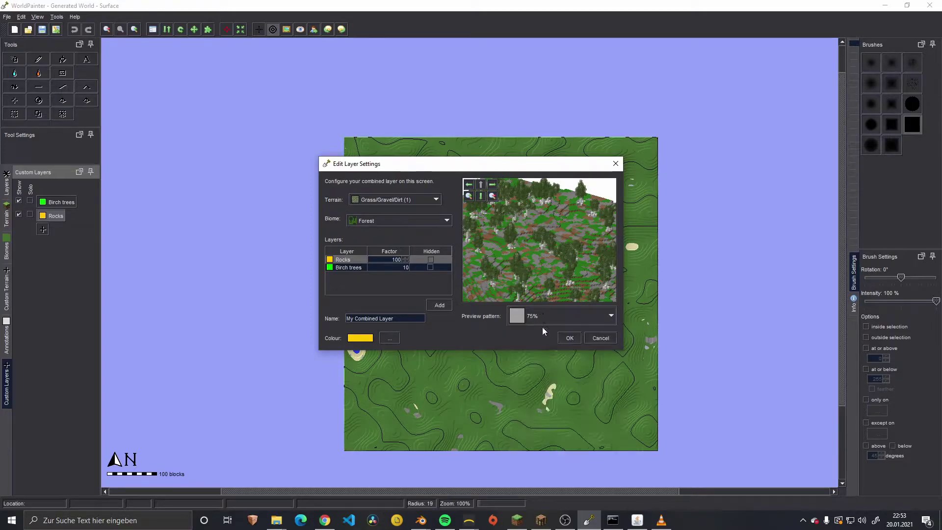
click(569, 319)
click(560, 346)
drag(578, 288, 618, 287)
drag(484, 273, 536, 219)
Set the Birch trees factor to 20 and refresh the preview with the 100% pattern.
click(401, 268)
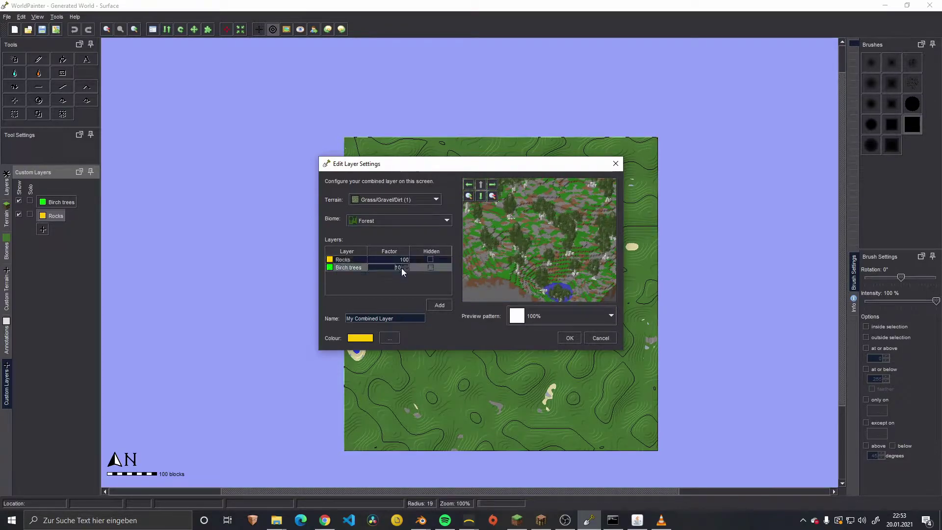
double_click(405, 267)
double_click(406, 266)
drag(565, 236, 550, 254)
click(391, 259)
click(392, 267)
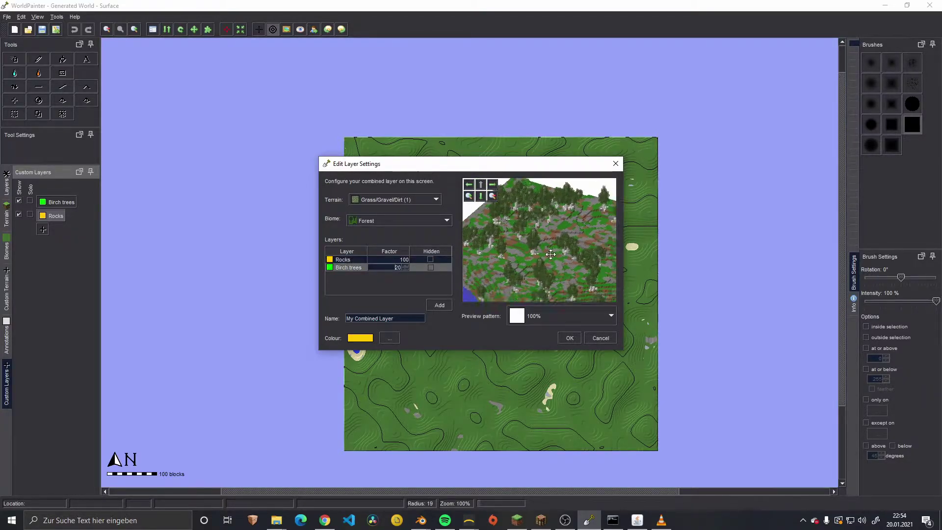
click(539, 316)
click(525, 335)
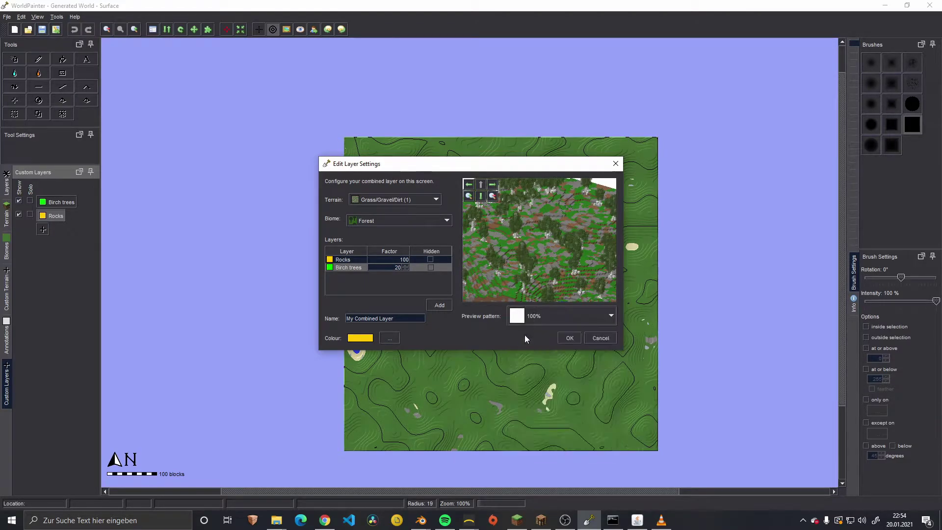